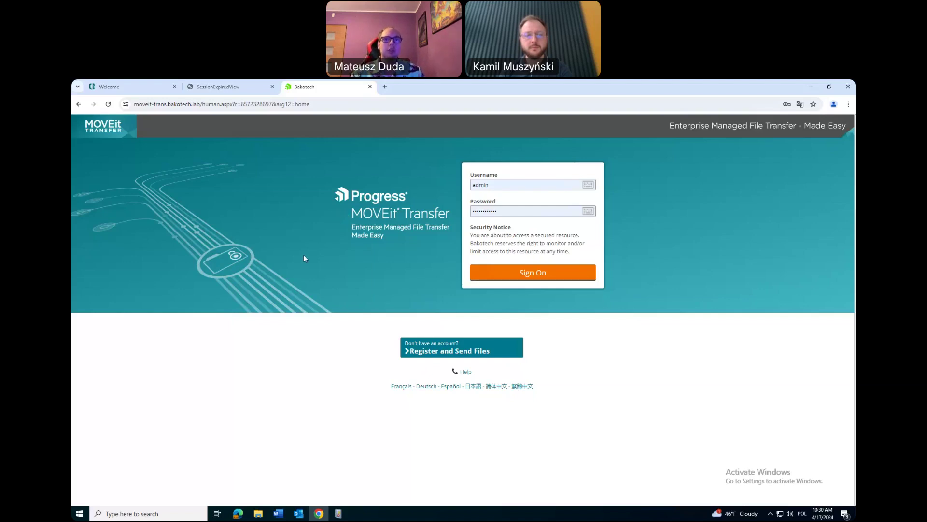
# Step: Sign on with the prefilled admin credentials, open the Packages mailboxes and switch to the Outlook inbox
pyautogui.click(526, 278)
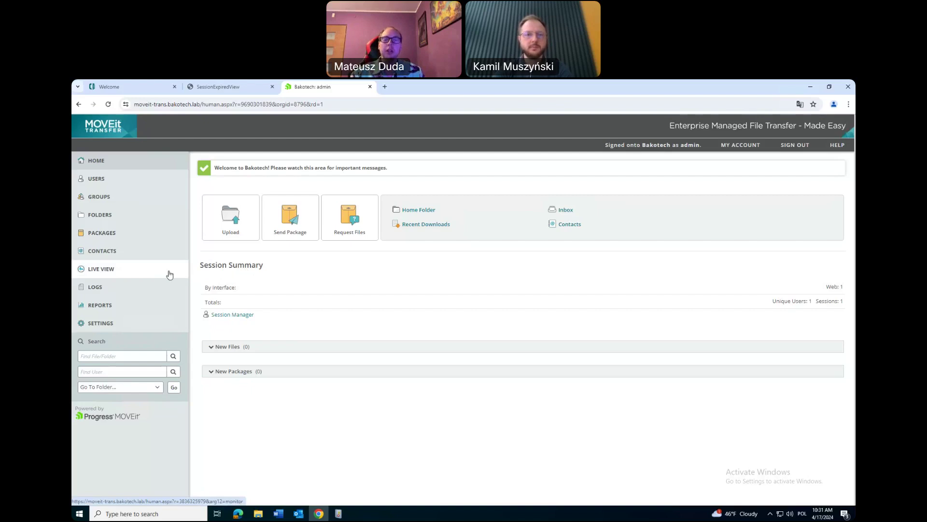
pyautogui.click(129, 239)
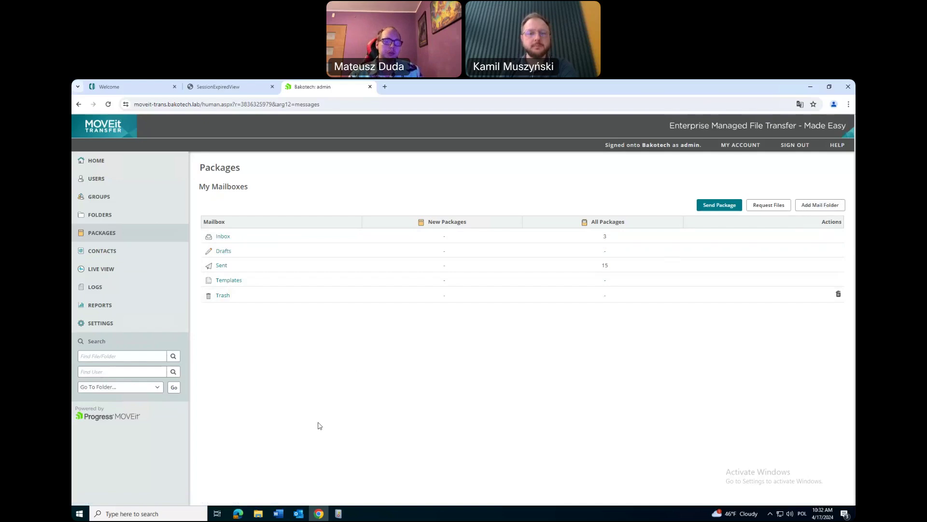
pyautogui.click(298, 512)
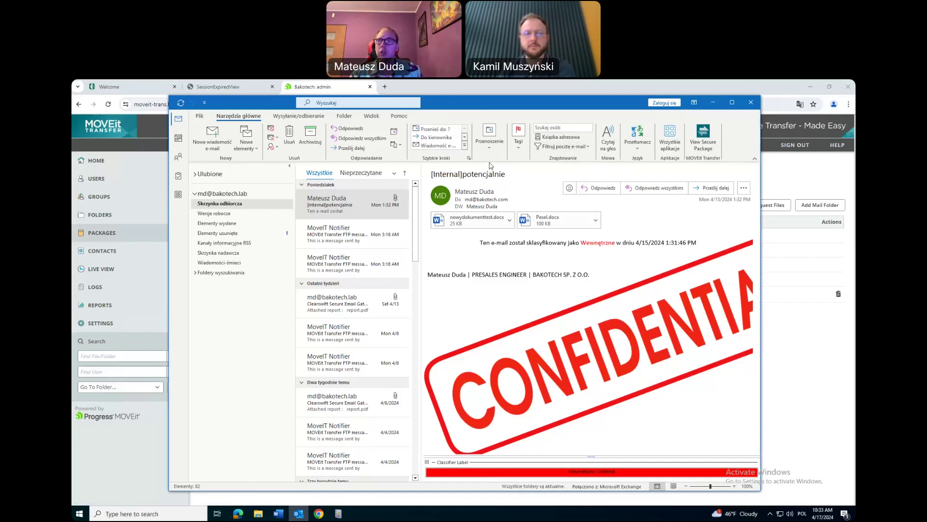
# Step: Return to MOVEit Transfer, open the CSMAIL folder and examine the file size of ICAP-5.7.0.iso
pyautogui.click(89, 227)
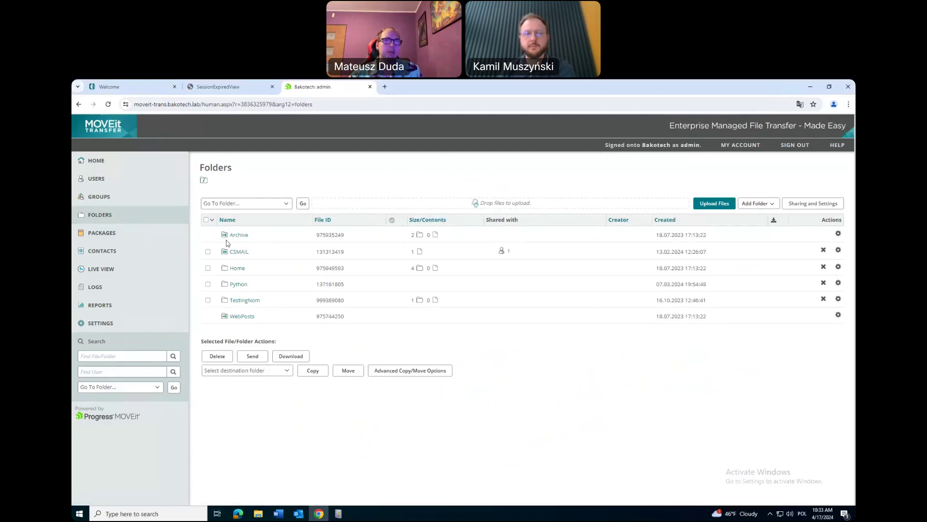
pyautogui.click(240, 252)
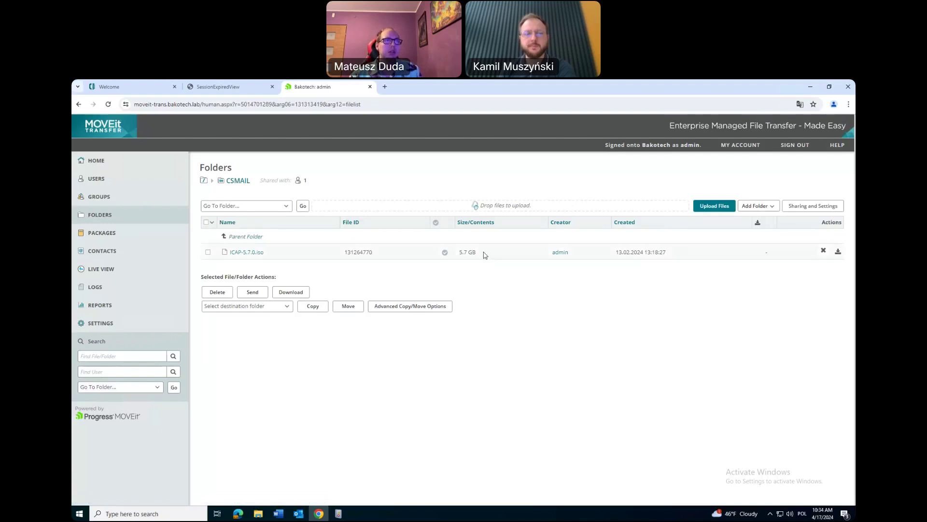
pyautogui.moveTo(484, 254); pyautogui.dragTo(457, 253)
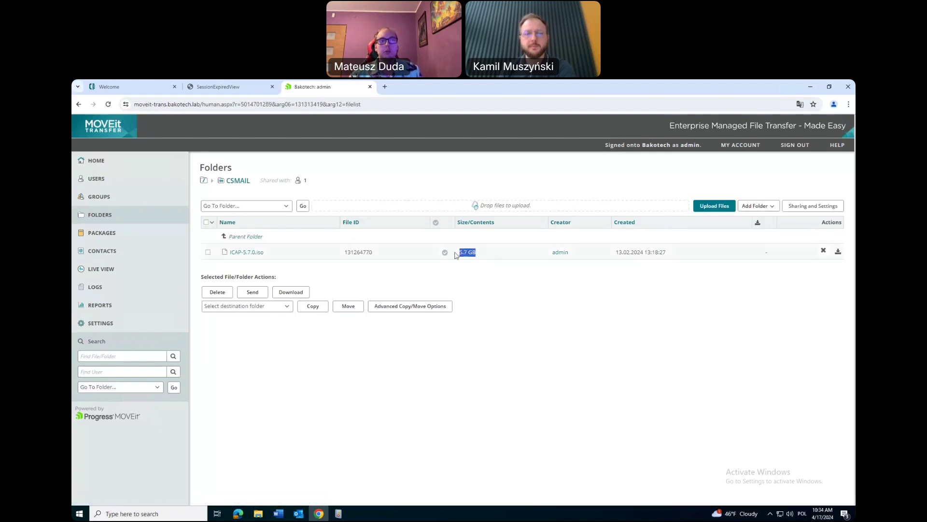
pyautogui.click(474, 274)
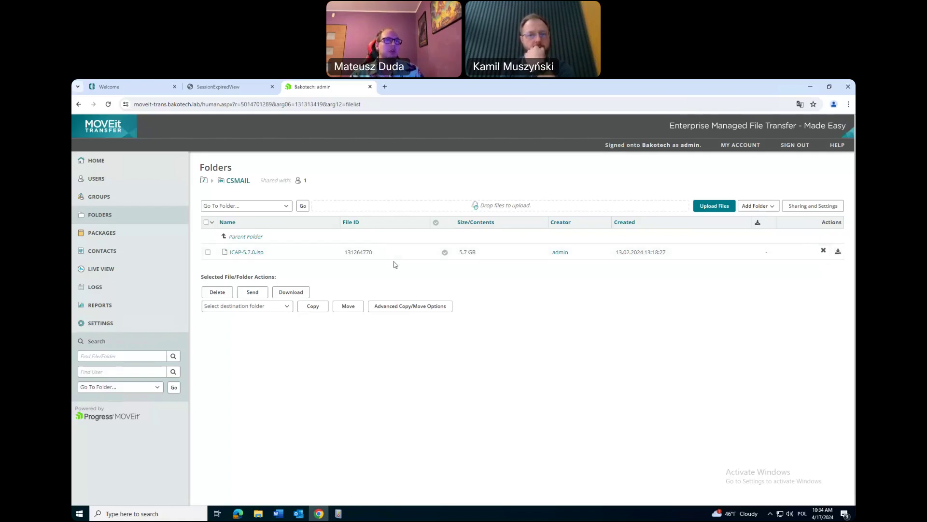
# Step: Open the details of ICAP-5.7.0.iso and examine its file log and number of downloads
pyautogui.click(244, 253)
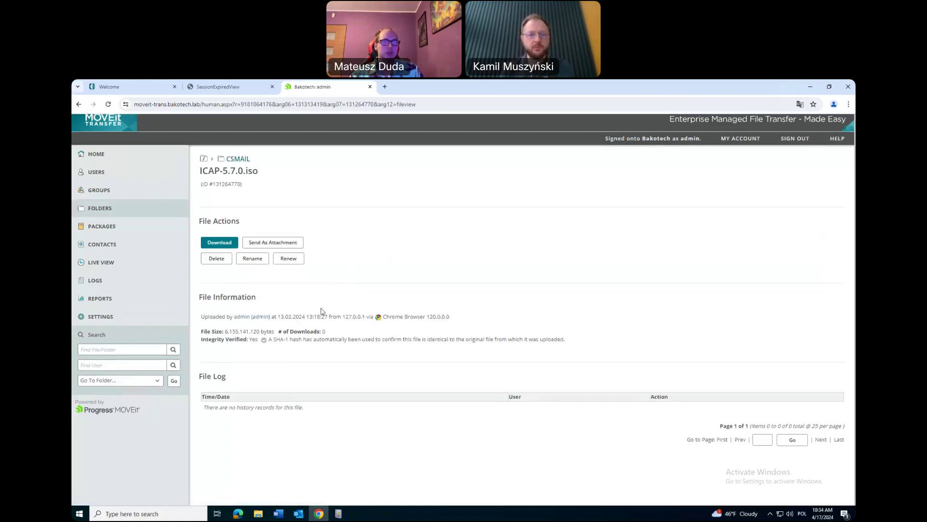
pyautogui.moveTo(197, 372); pyautogui.dragTo(332, 410)
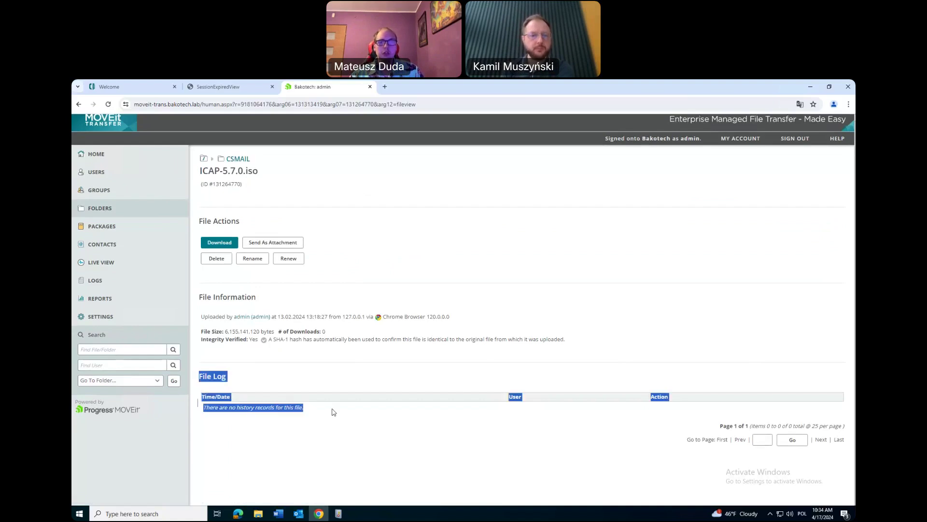
pyautogui.moveTo(328, 331); pyautogui.dragTo(279, 331)
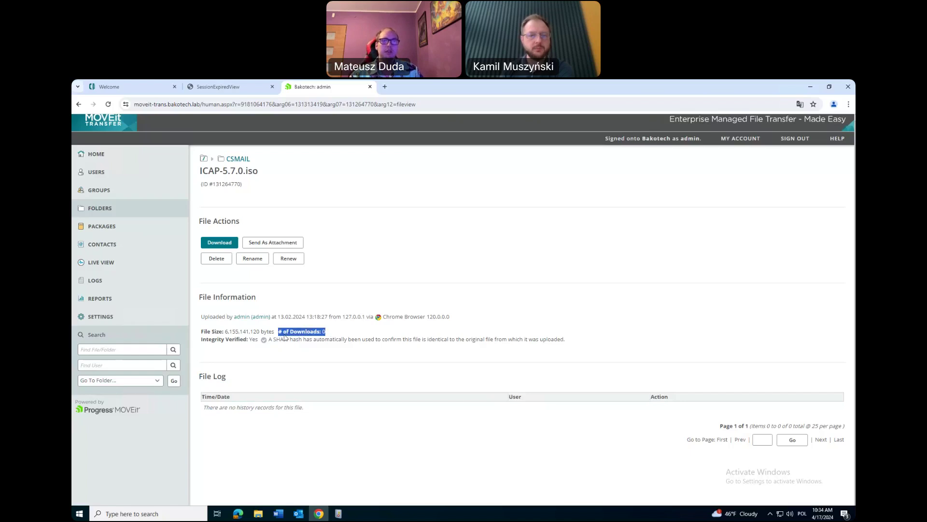
pyautogui.click(286, 337)
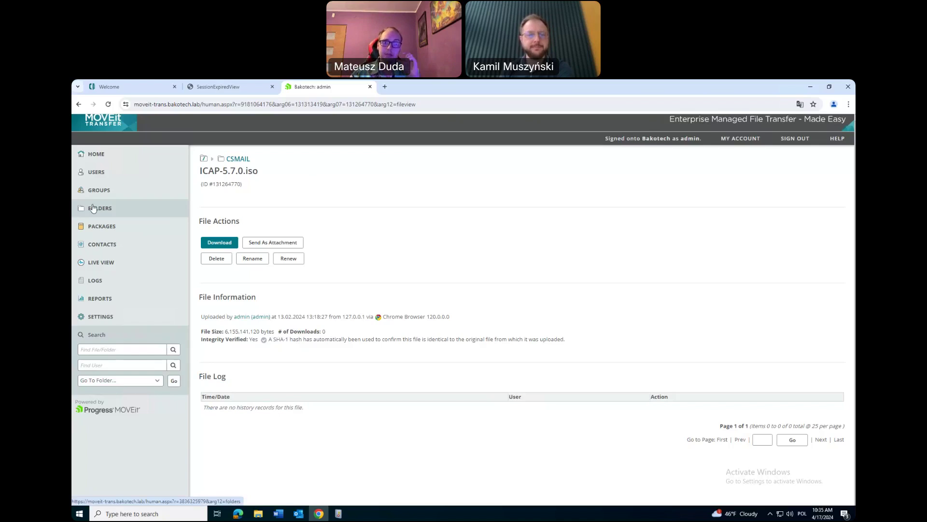
# Step: Switch to Outlook, start a secure package in a new message and try to connect to the preset MOVEit Transfer server
pyautogui.click(300, 515)
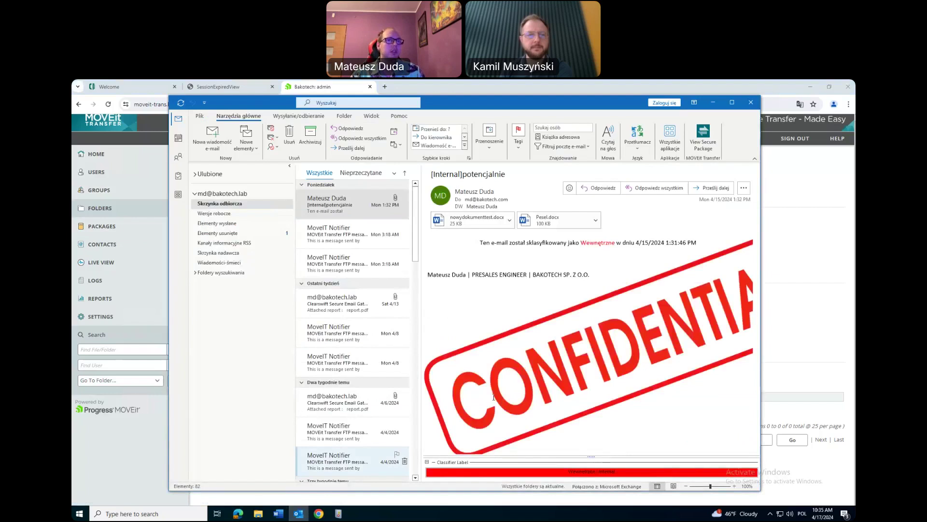
pyautogui.click(215, 140)
pyautogui.moveTo(574, 118); pyautogui.dragTo(583, 135)
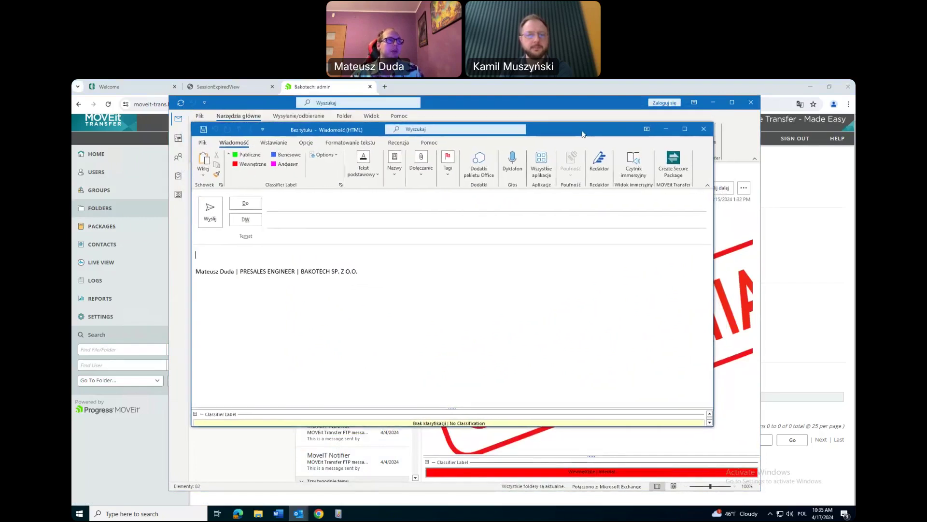
pyautogui.click(674, 167)
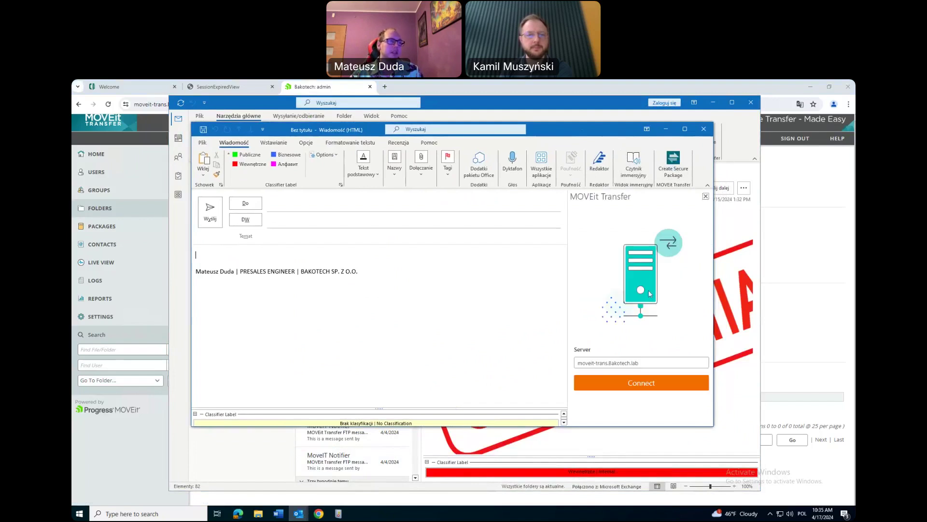
pyautogui.click(634, 385)
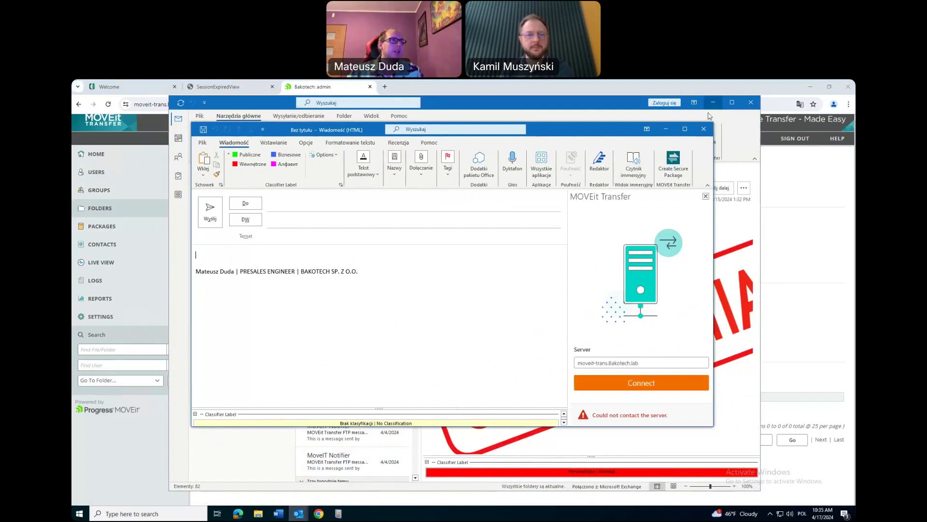
# Step: Close the unsent message and restart Outlook
pyautogui.click(704, 129)
pyautogui.click(751, 102)
pyautogui.click(299, 514)
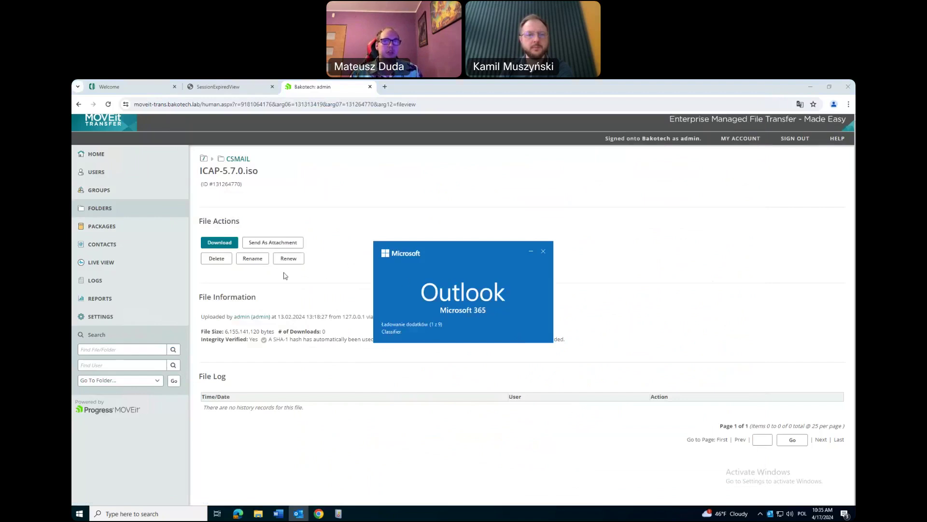
# Step: Start composing a new package from the Packages page of MOVEit Transfer
pyautogui.click(123, 228)
pyautogui.click(709, 210)
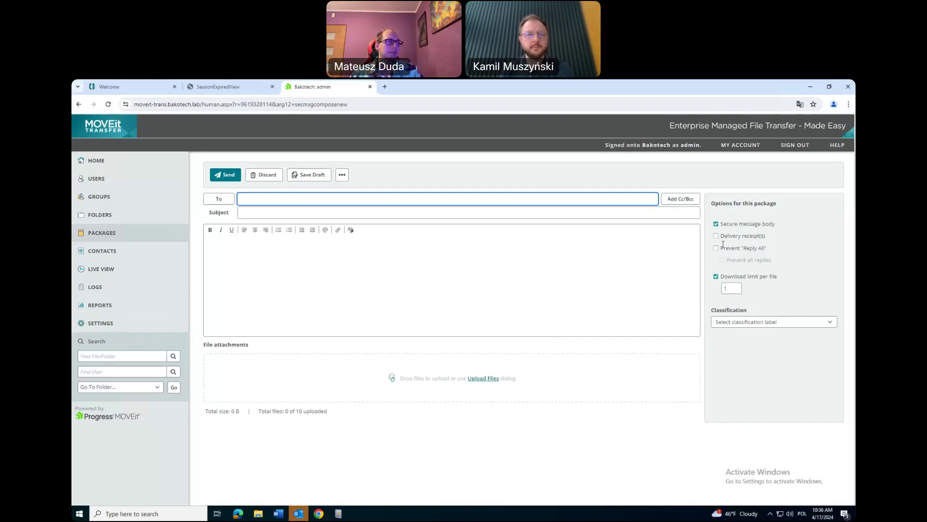
# Step: Create another new Outlook message as a secure package and retry the connection to the preset MOVEit Transfer server
pyautogui.click(302, 516)
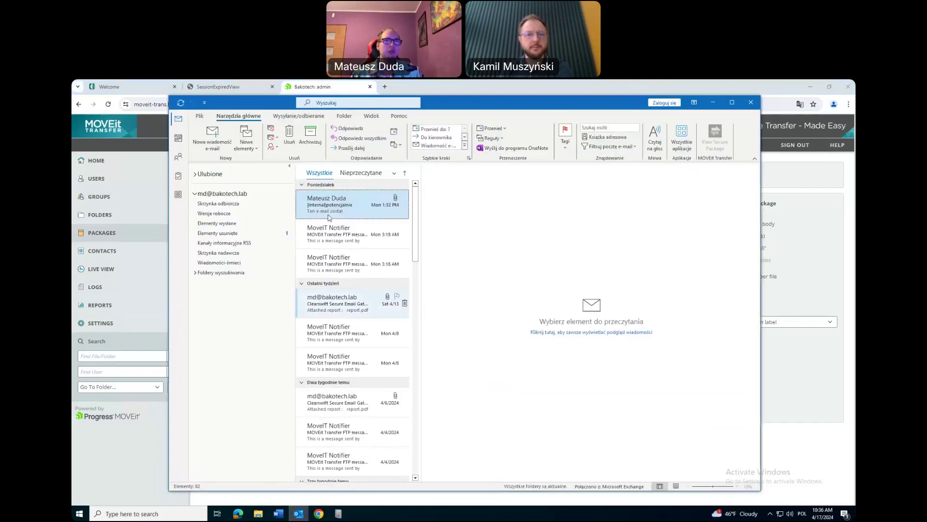
pyautogui.hotkey('ctrl', 'n')
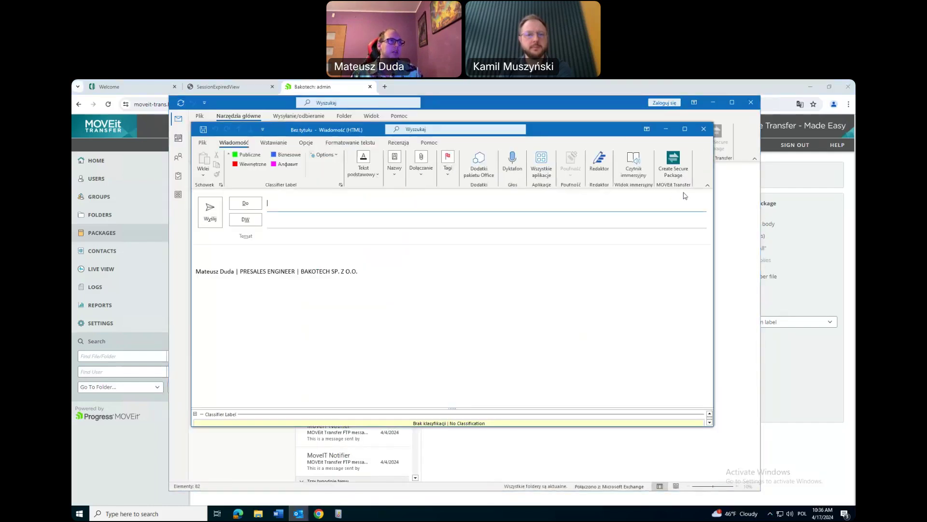
pyautogui.click(675, 164)
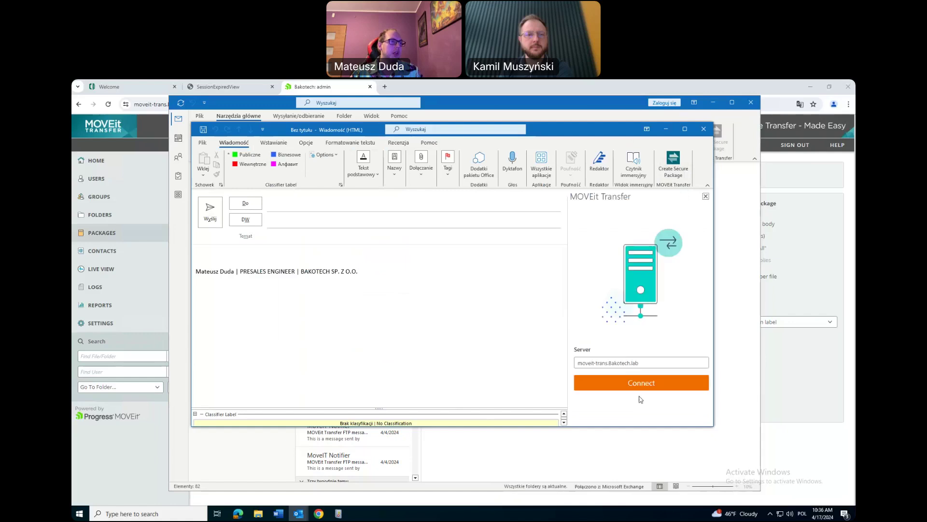
pyautogui.click(637, 389)
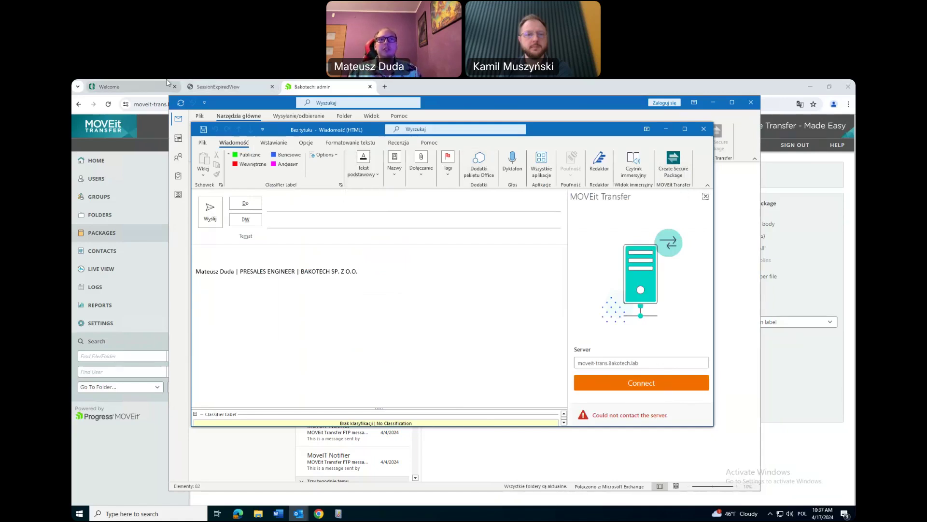
# Step: Copy the host name moveit-trans.bakotech.lab from the browser address into the Outlook add-in's server setting and try to connect
pyautogui.click(327, 87)
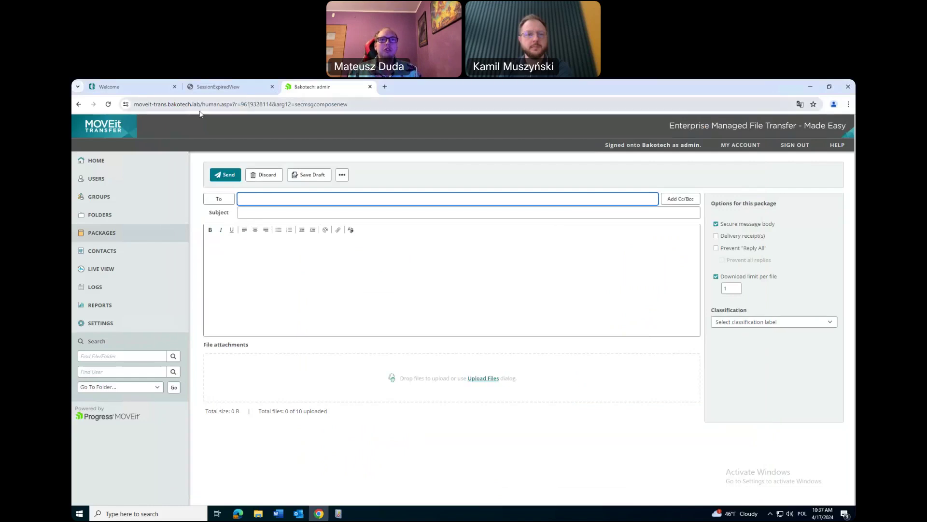
pyautogui.doubleClick(214, 104)
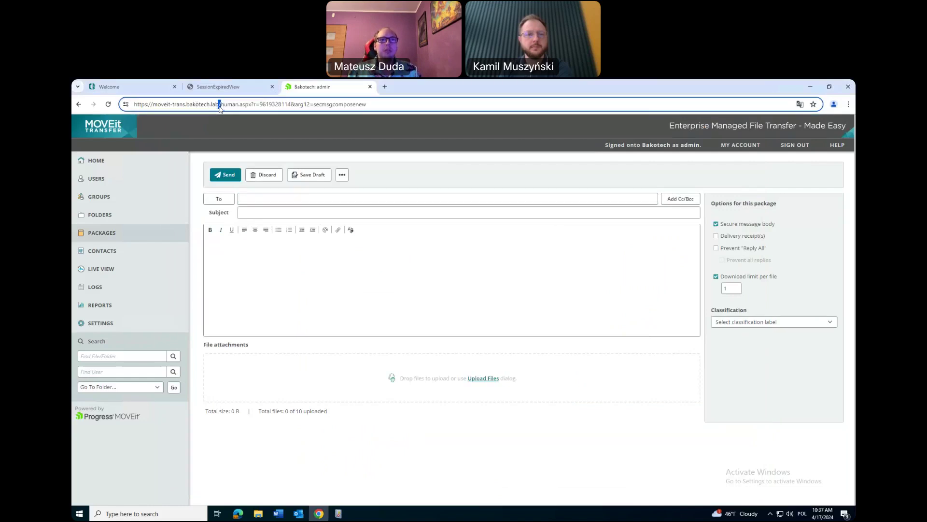
pyautogui.moveTo(222, 105)
pyautogui.mouseDown()
pyautogui.moveTo(153, 105)
pyautogui.moveTo(219, 110)
pyautogui.mouseUp()
pyautogui.hotkey('ctrl', 'c')
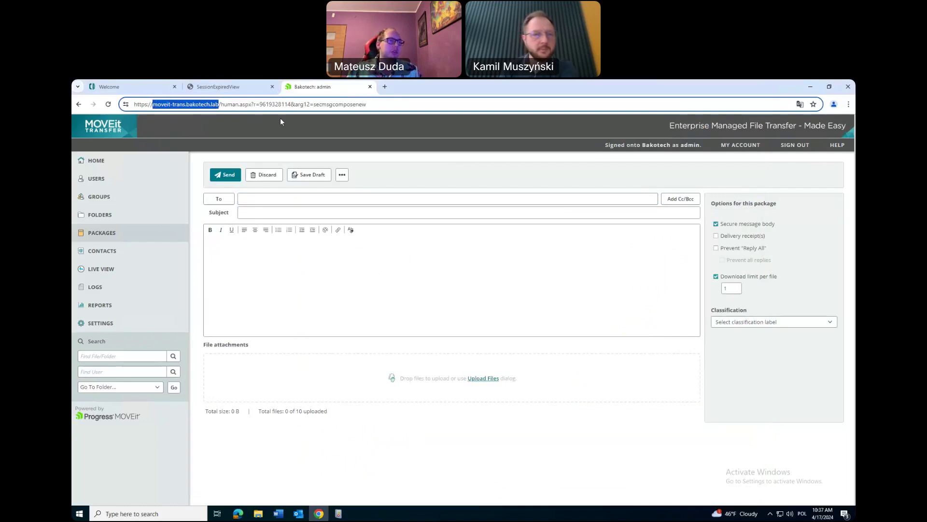
pyautogui.hotkey('alt', 'Tab')
pyautogui.click(618, 362)
pyautogui.hotkey('ctrl', 'a')
pyautogui.hotkey('ctrl', 'v')
pyautogui.click(619, 382)
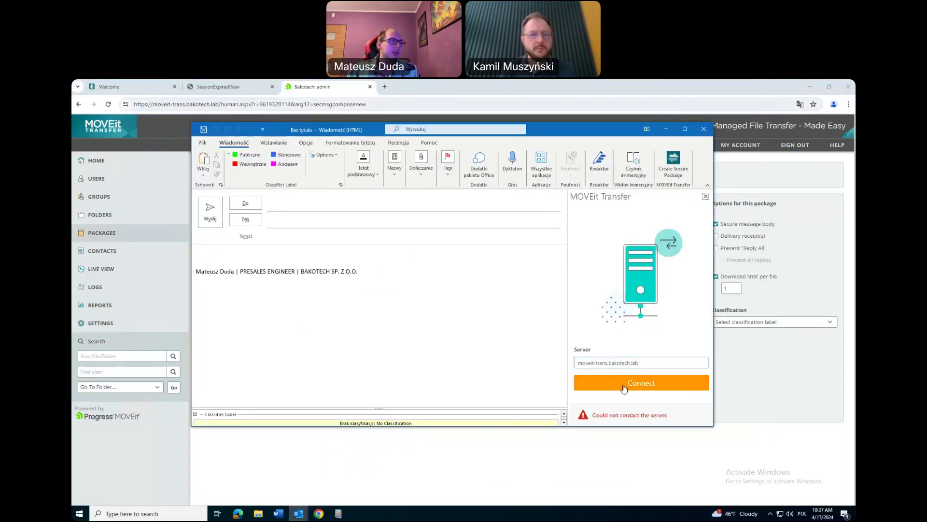
# Step: Try 172.16.1.212 as the server, restore moveit-trans.bakotech.lab, and discard the new message
pyautogui.tripleClick(658, 364)
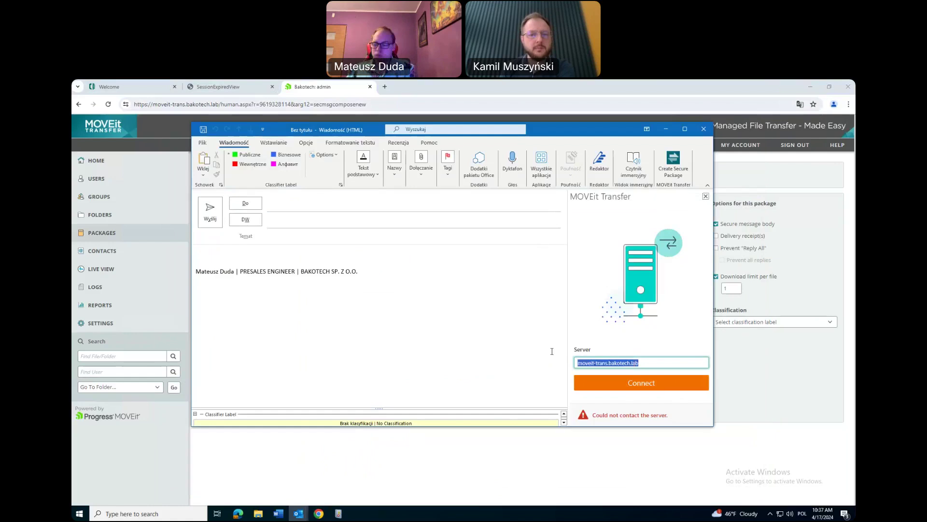
pyautogui.write('172.1')
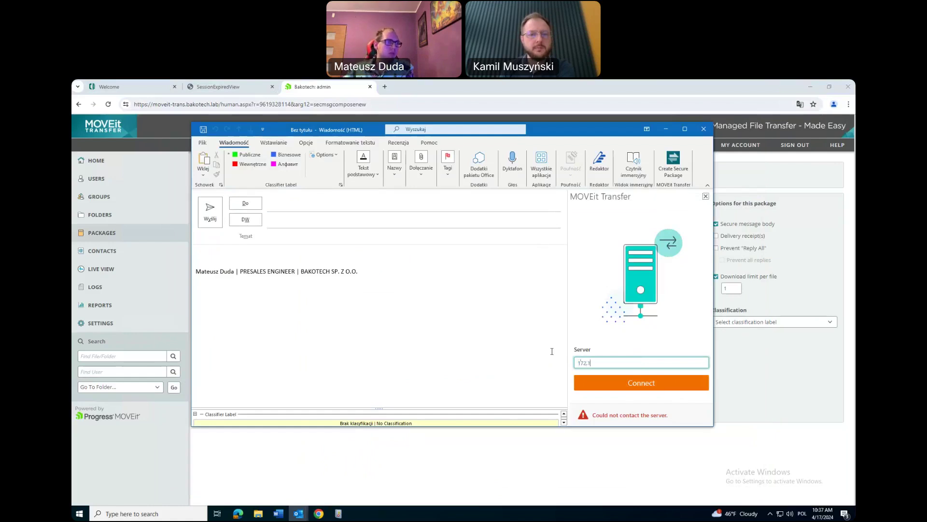
pyautogui.write('6.1.212')
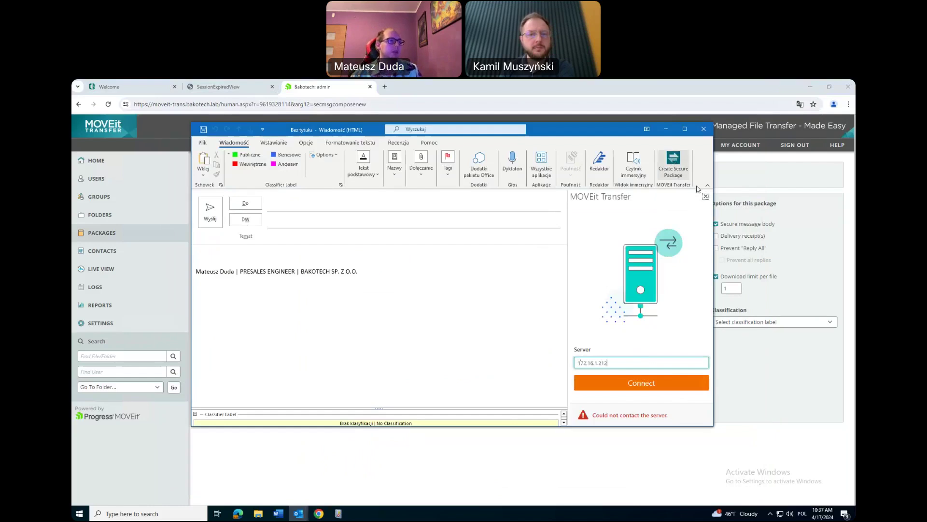
pyautogui.hotkey('ctrl', 'a')
pyautogui.hotkey('ctrl', 'v')
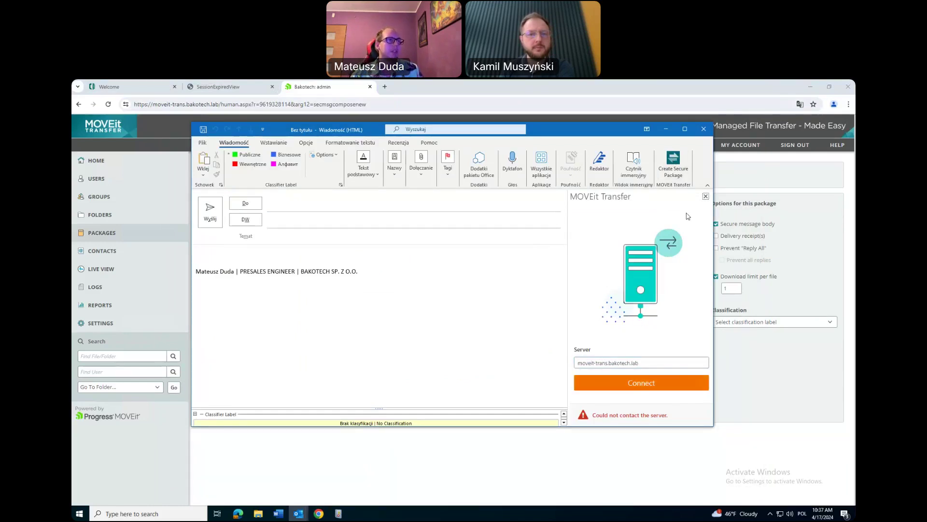
pyautogui.click(706, 197)
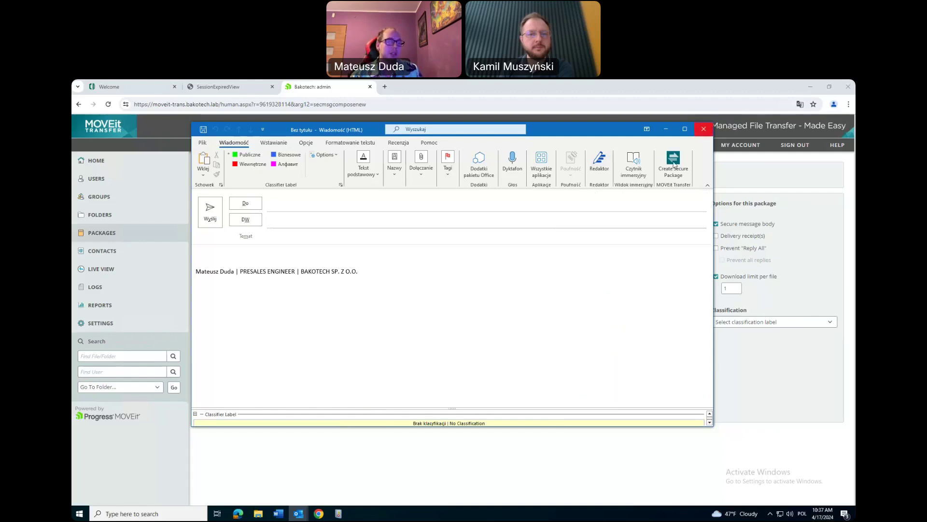
pyautogui.click(706, 129)
# Step: View the "[Internal]potencjalnie" message in the Outlook inbox and return to the MOVEit package form
pyautogui.click(298, 514)
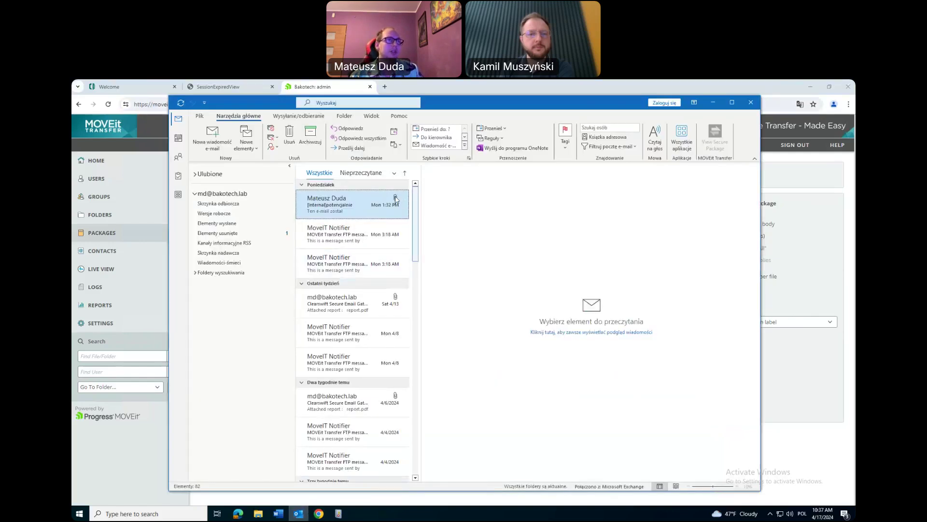
pyautogui.click(351, 204)
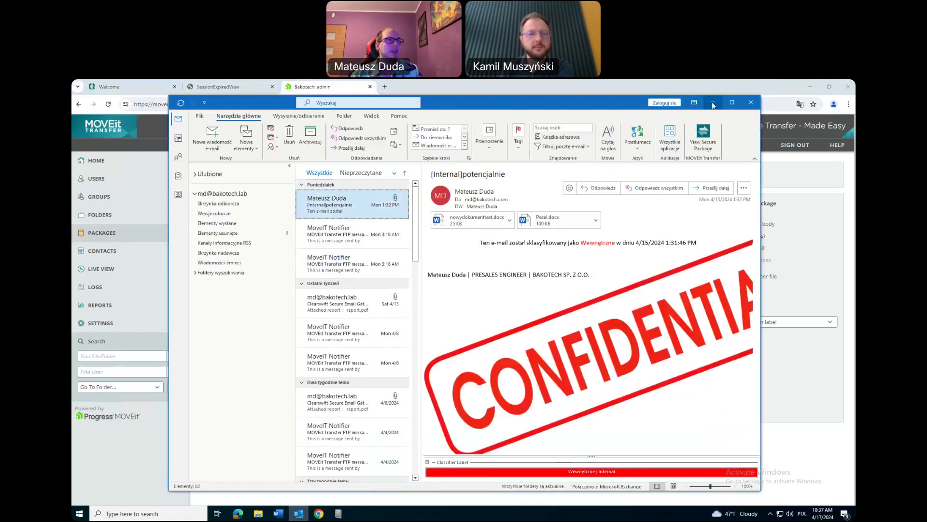
pyautogui.click(713, 102)
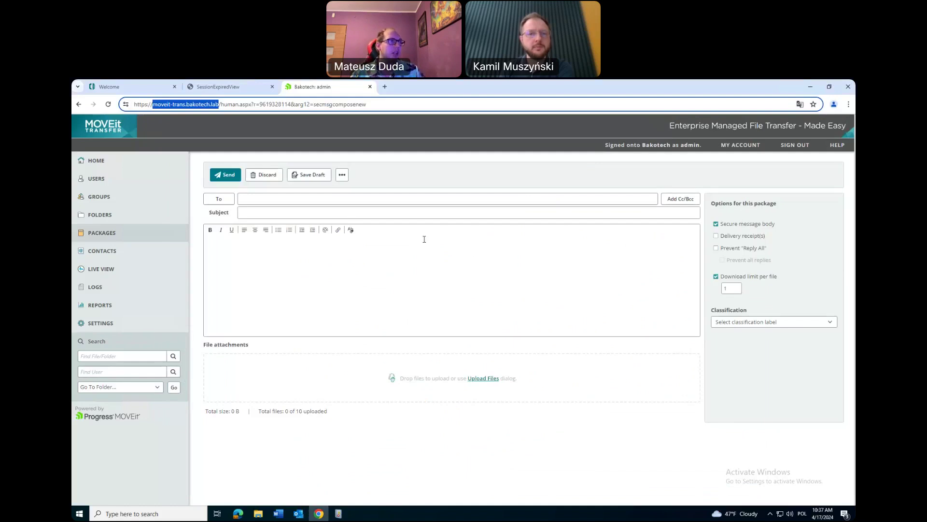
# Step: Turn off the Secure message body option for the new package
pyautogui.click(462, 250)
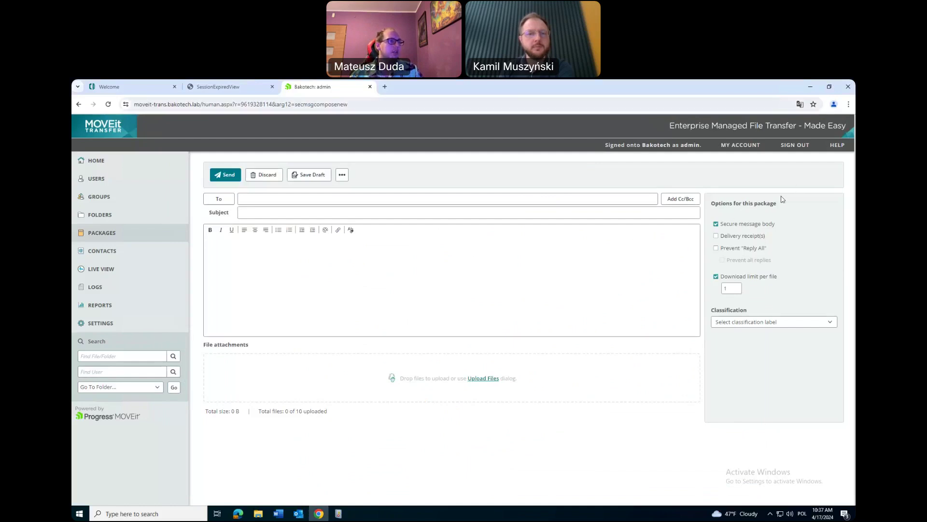
pyautogui.click(734, 225)
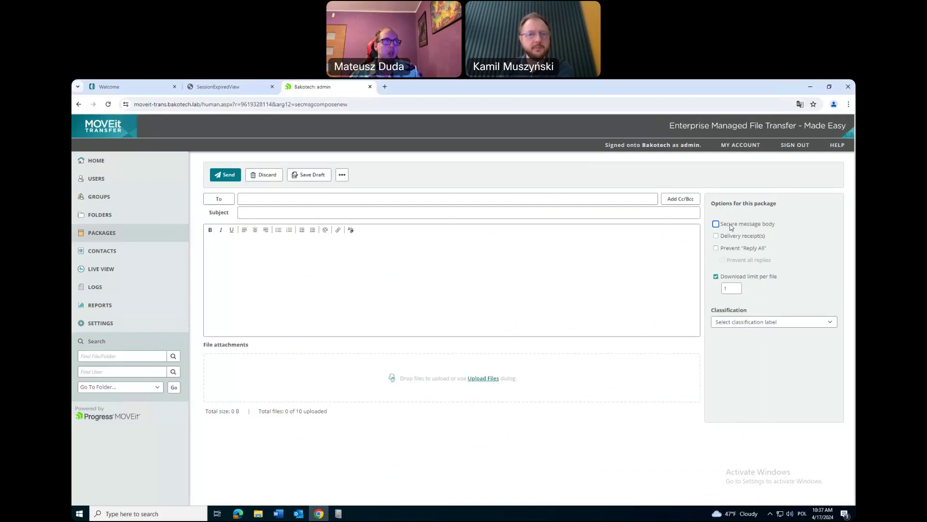
# Step: Switch the Secure message body option on and back off for the new package
pyautogui.click(732, 226)
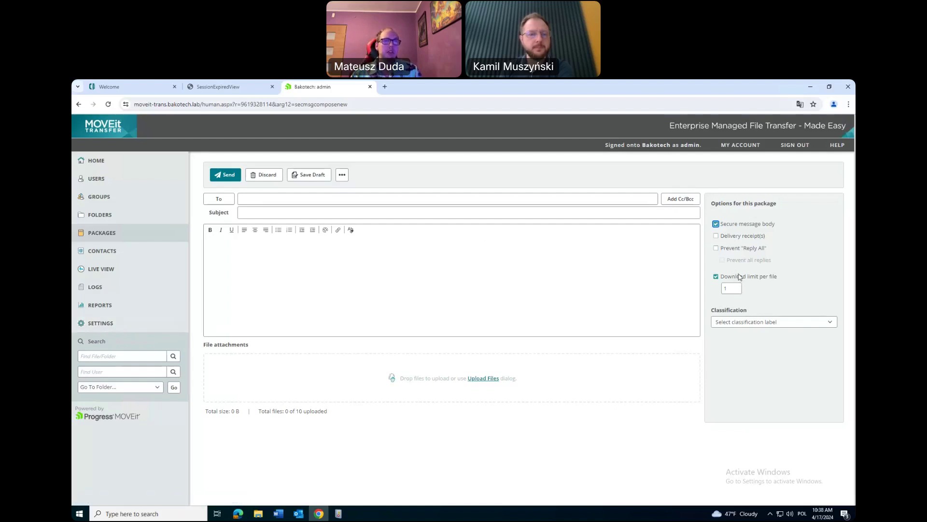
pyautogui.click(584, 272)
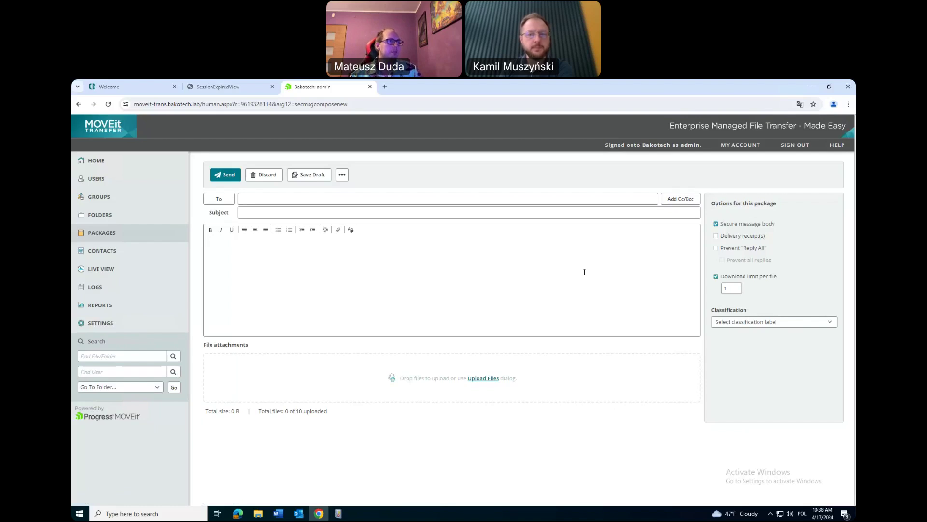
pyautogui.click(728, 225)
pyautogui.click(728, 225)
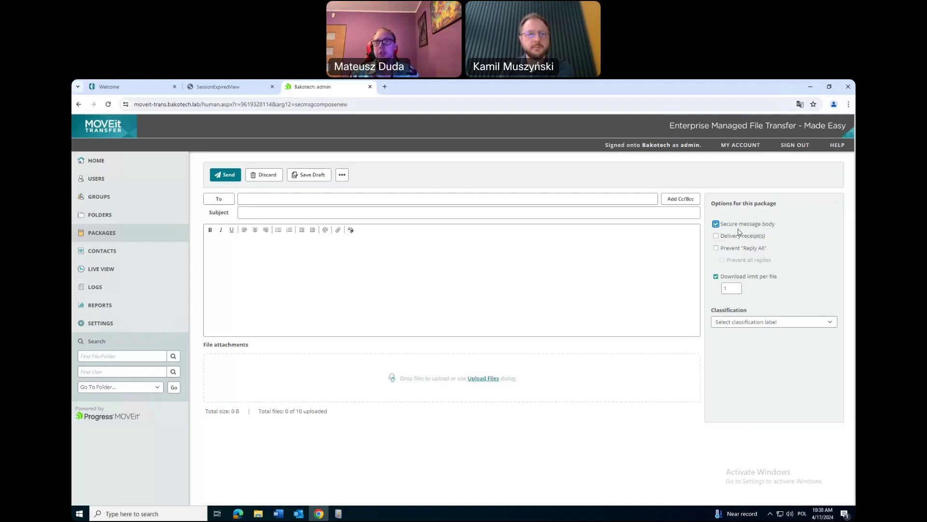
pyautogui.click(739, 225)
# Step: Begin the package's message body with the greeting "Cześć," followed by a new line
pyautogui.click(628, 283)
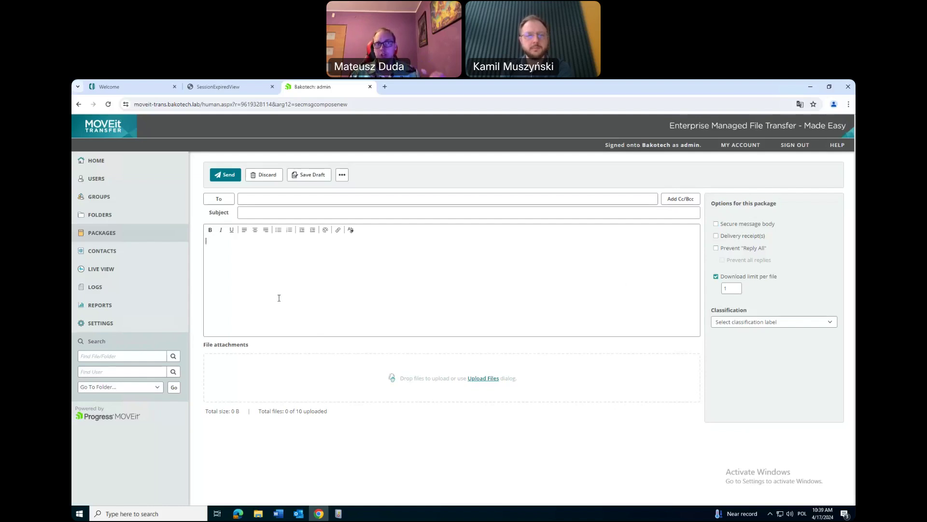
pyautogui.write('Cześć,')
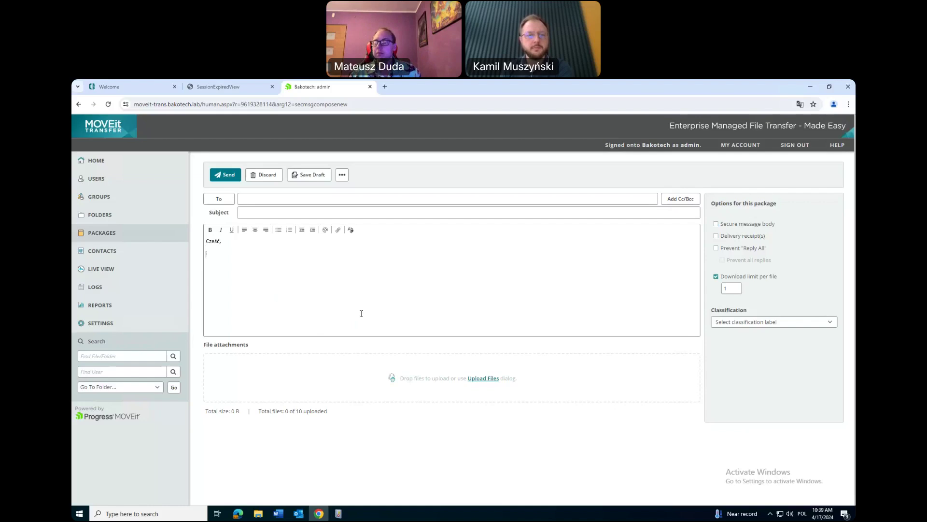
pyautogui.press('Return')
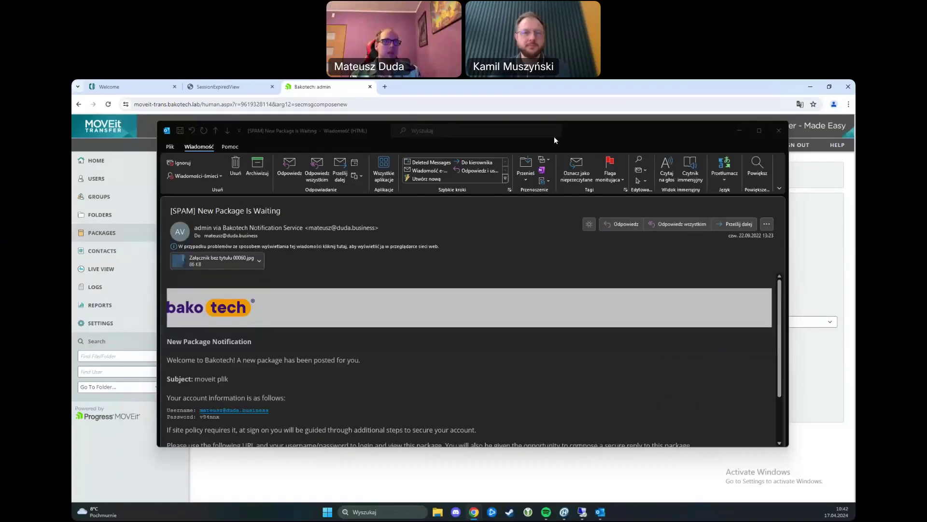
# Step: Move the "[SPAM] New Package Is Waiting" e-mail window higher on the screen and examine its sender details
pyautogui.moveTo(555, 140); pyautogui.dragTo(578, 94)
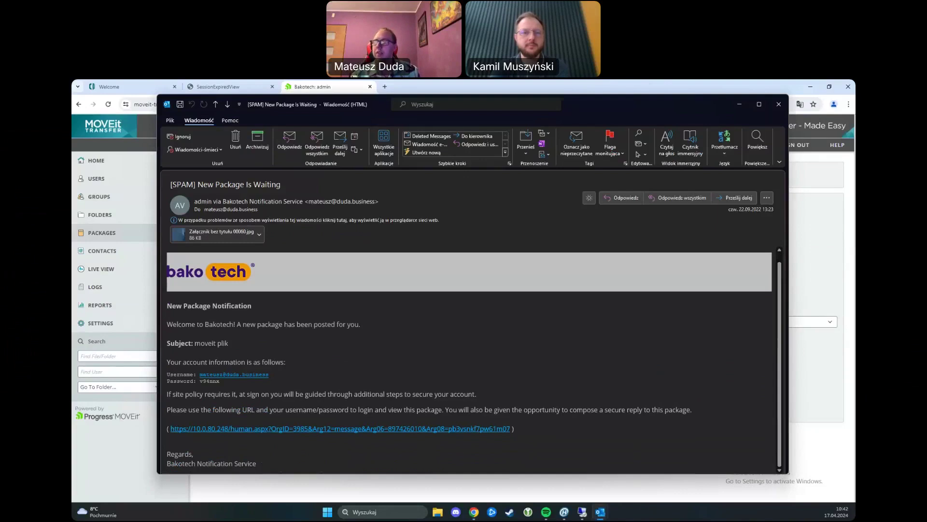
pyautogui.click(413, 382)
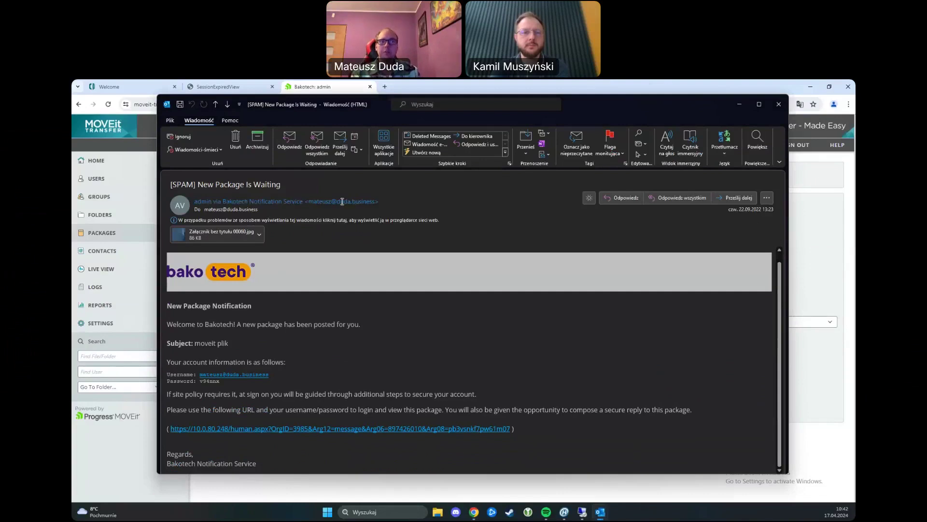
pyautogui.moveTo(204, 202)
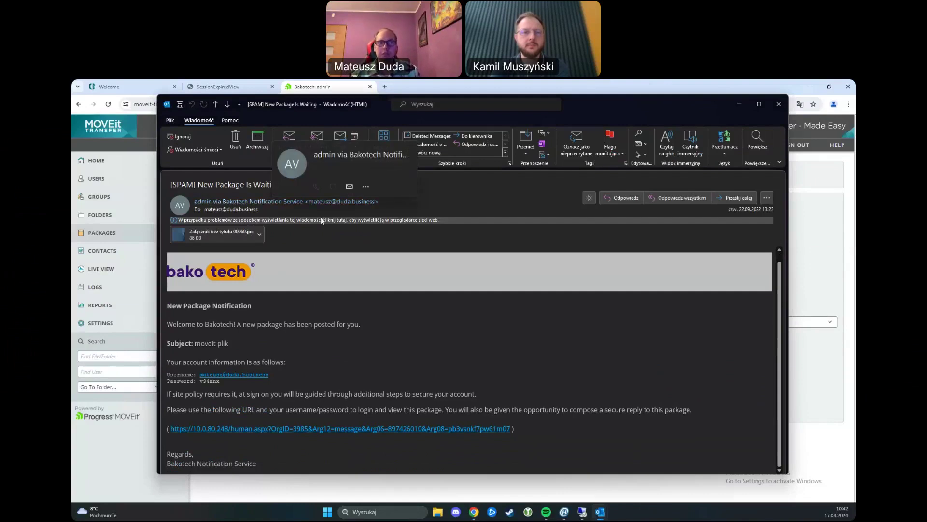
pyautogui.click(244, 203)
pyautogui.click(269, 213)
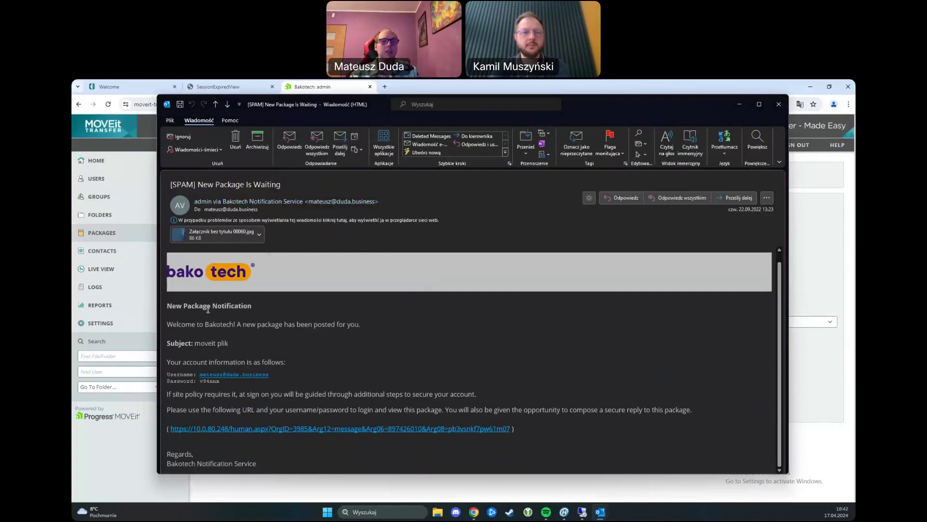
# Step: Examine the notification's "New Package Notification" heading, its package subject line and the e-mail's own title
pyautogui.moveTo(166, 305); pyautogui.dragTo(270, 314)
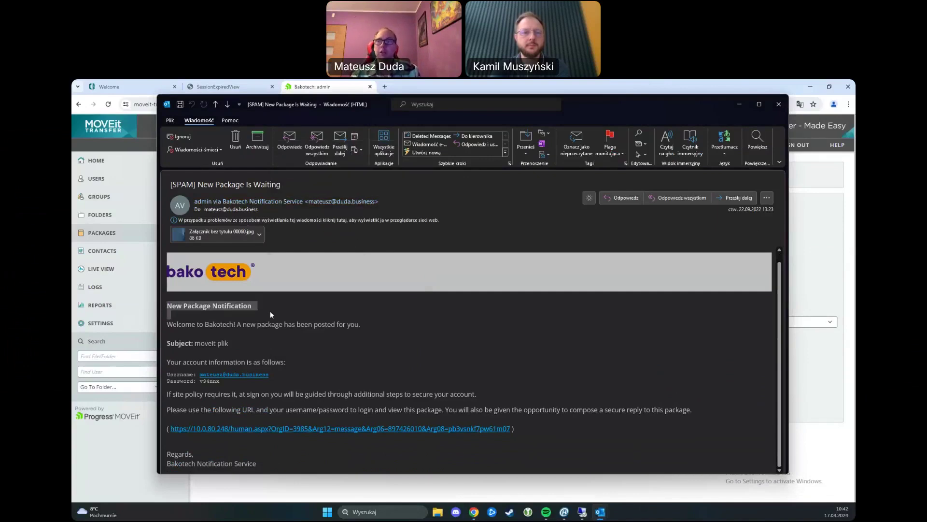
pyautogui.moveTo(233, 344); pyautogui.dragTo(161, 345)
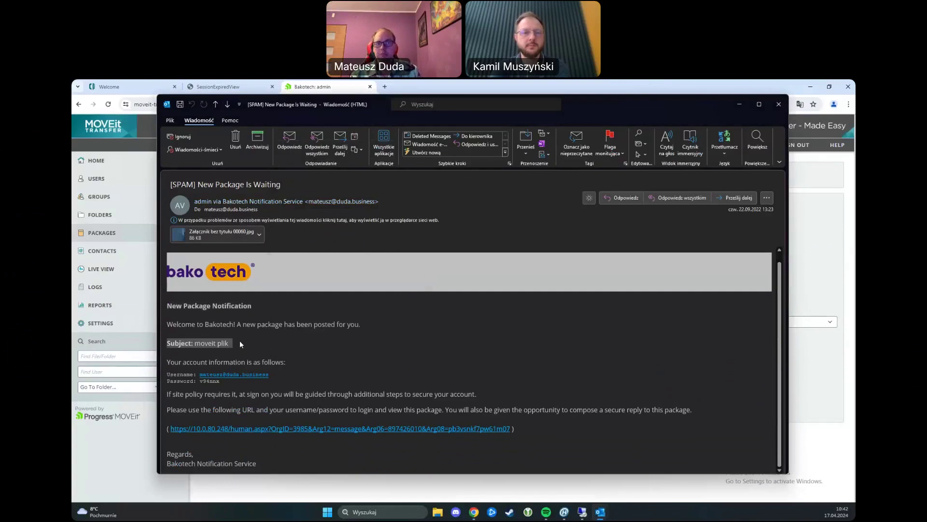
pyautogui.click(231, 344)
pyautogui.moveTo(233, 344); pyautogui.dragTo(193, 360)
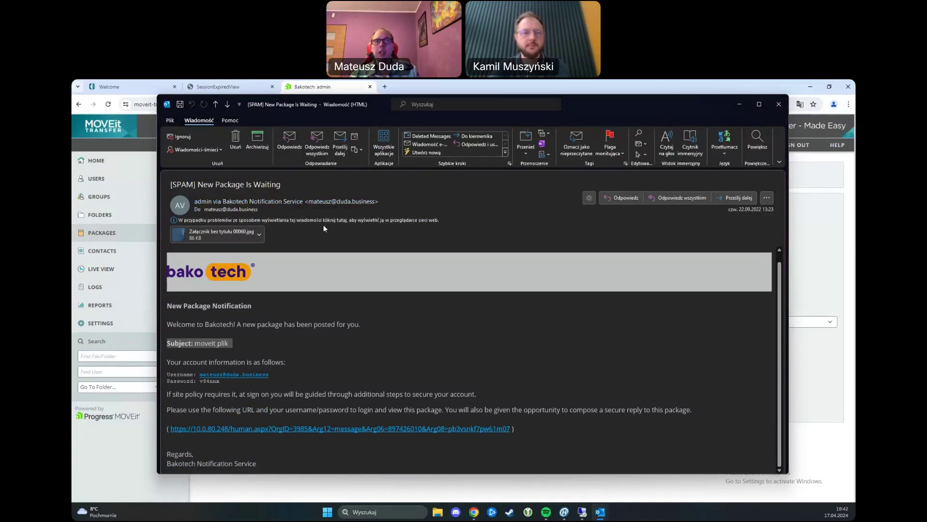
pyautogui.moveTo(286, 183); pyautogui.dragTo(170, 185)
pyautogui.click(200, 186)
pyautogui.moveTo(281, 185); pyautogui.dragTo(200, 188)
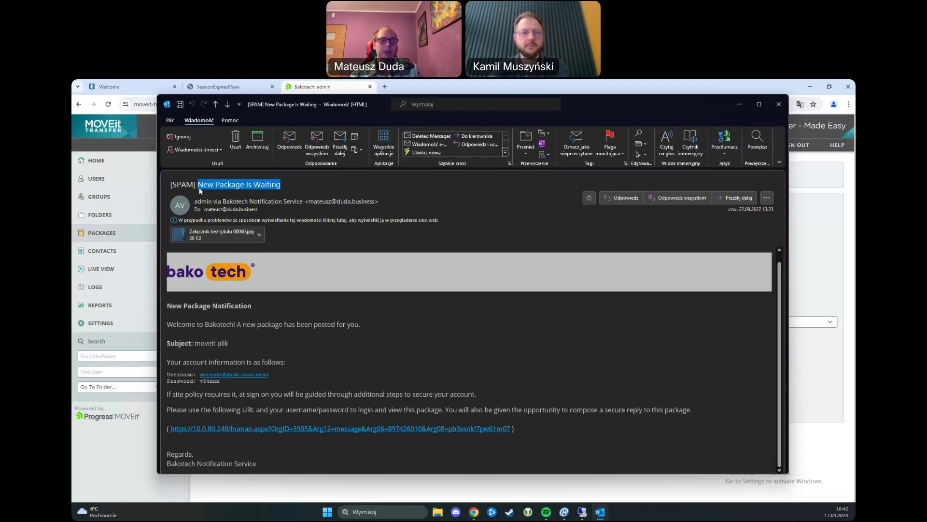
pyautogui.click(359, 338)
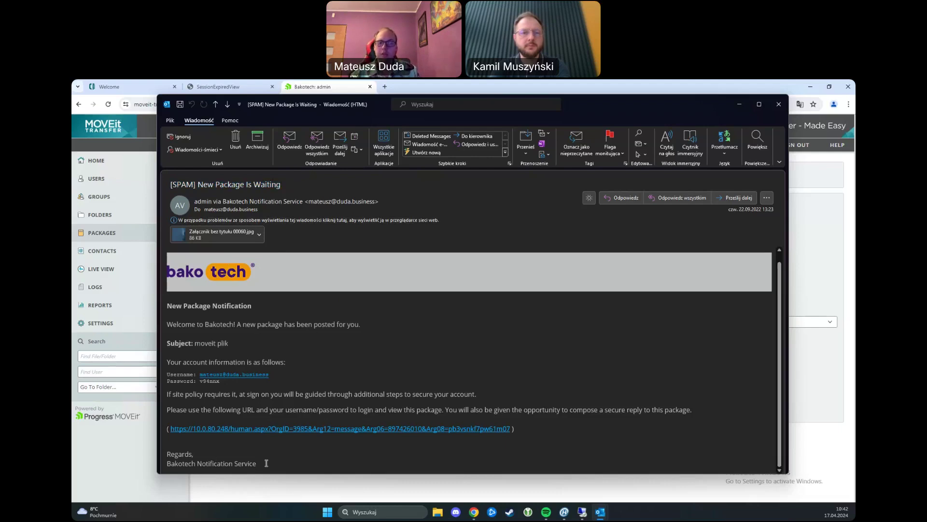
# Step: Examine the notification's signature, the recipient's account information and the link to the package
pyautogui.moveTo(266, 463); pyautogui.dragTo(176, 452)
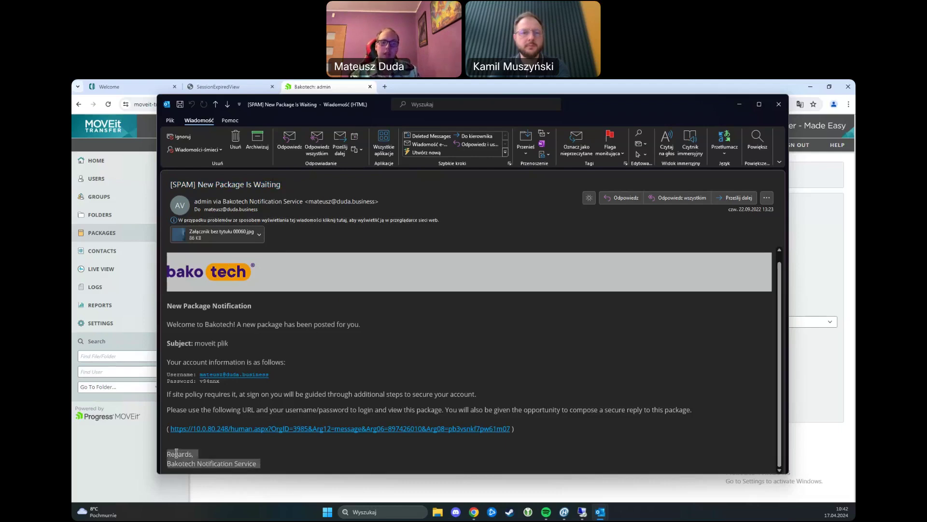
pyautogui.click(261, 456)
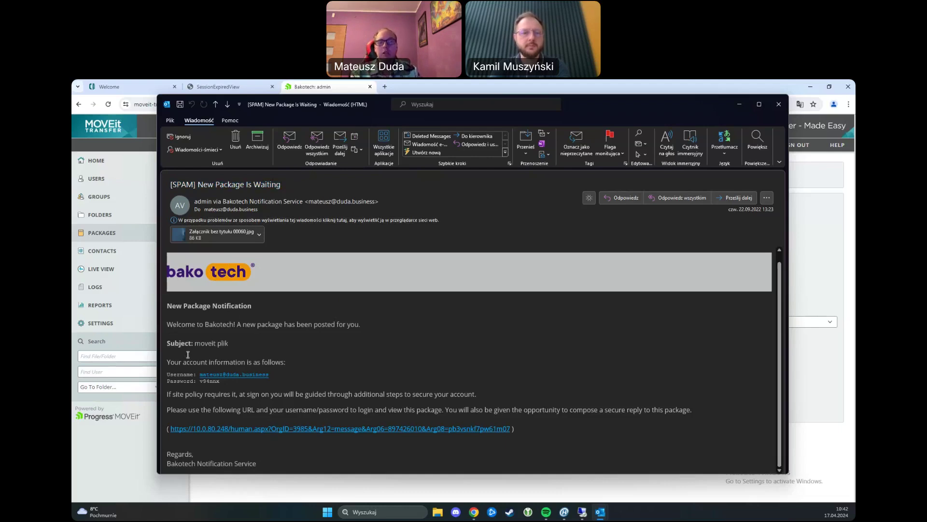
pyautogui.moveTo(187, 354); pyautogui.dragTo(278, 384)
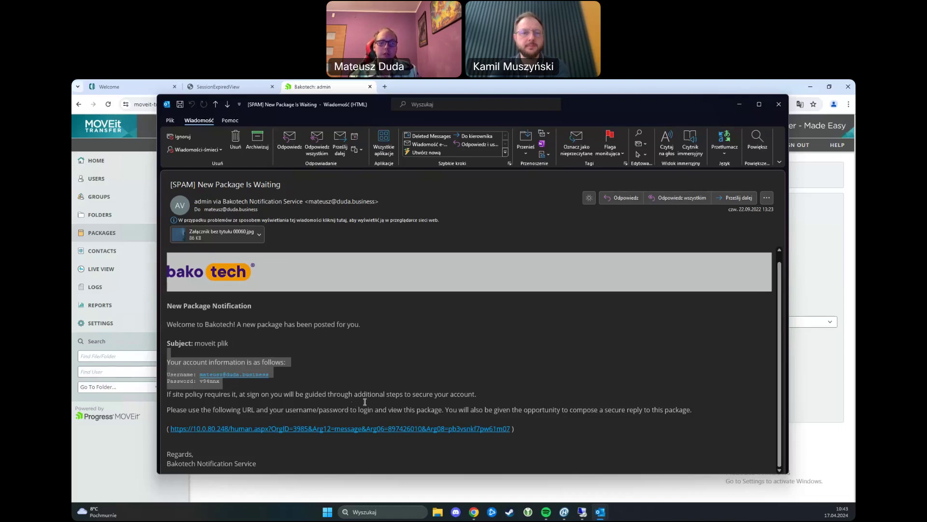
pyautogui.click(243, 407)
pyautogui.tripleClick(359, 427)
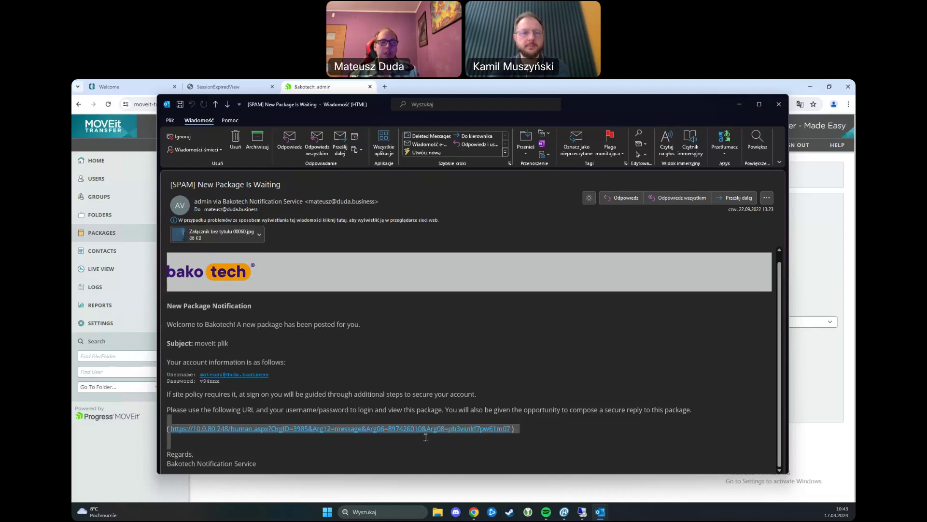
pyautogui.click(411, 442)
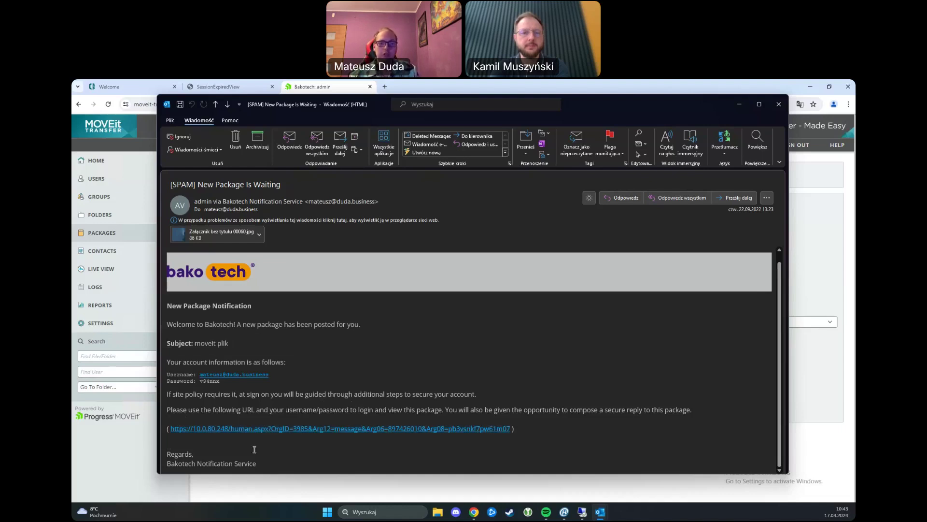
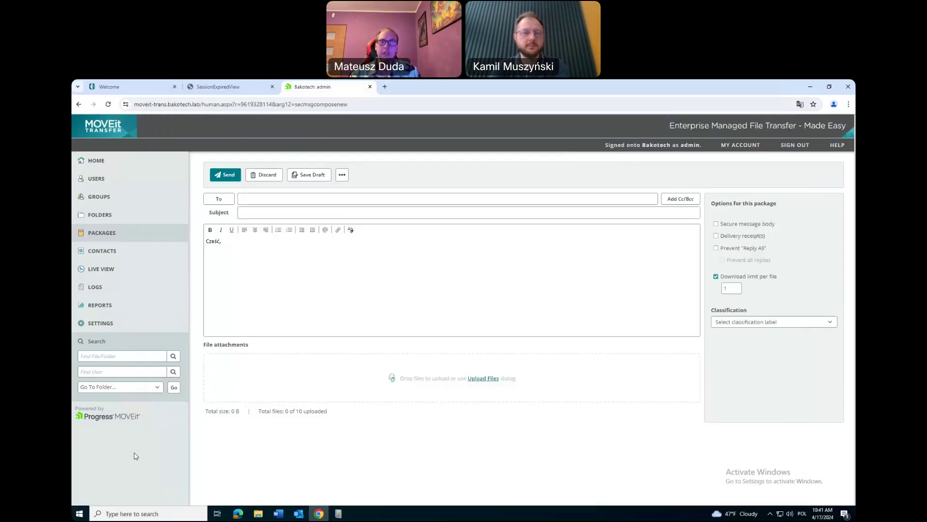
# Step: Leave the unsaved package form and open the "Re: Pewnie pliki które muszą być szyfrowane" package from the Inbox
pyautogui.click(102, 233)
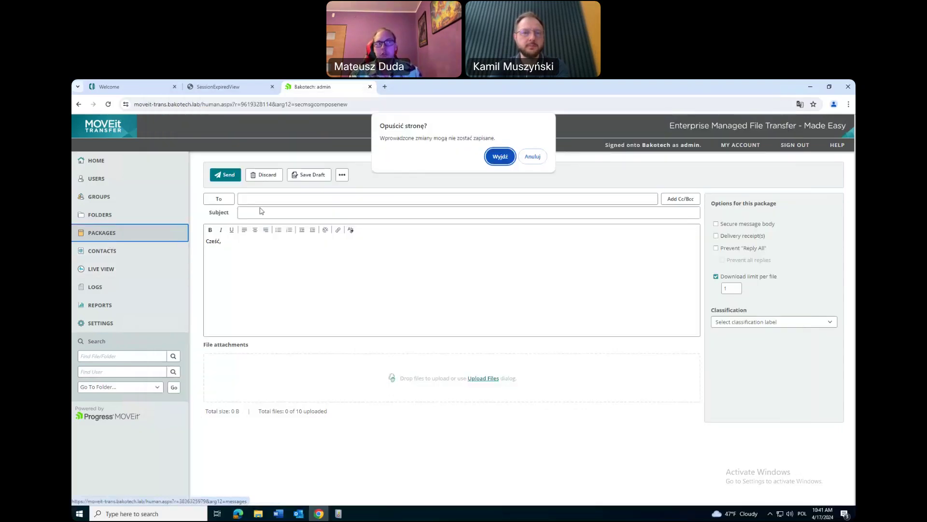
pyautogui.click(498, 153)
pyautogui.click(224, 237)
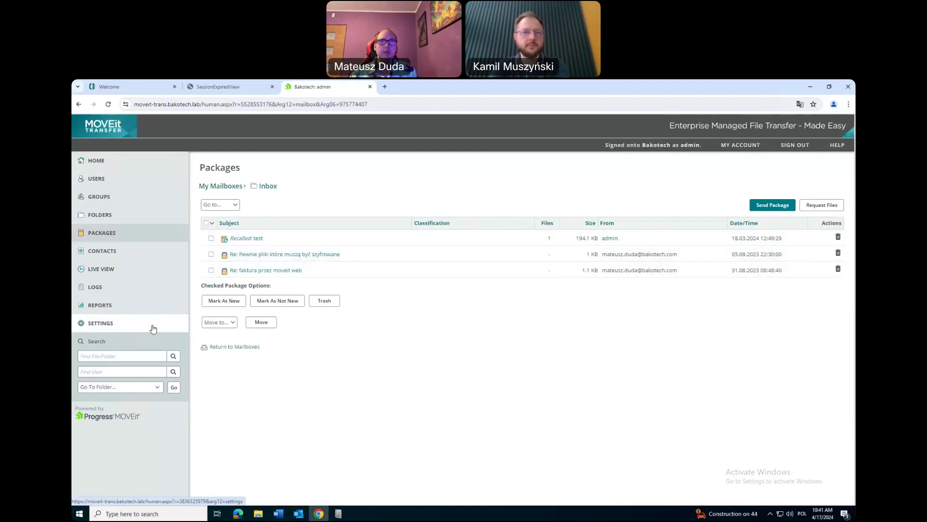
pyautogui.moveTo(368, 104); pyautogui.dragTo(241, 109)
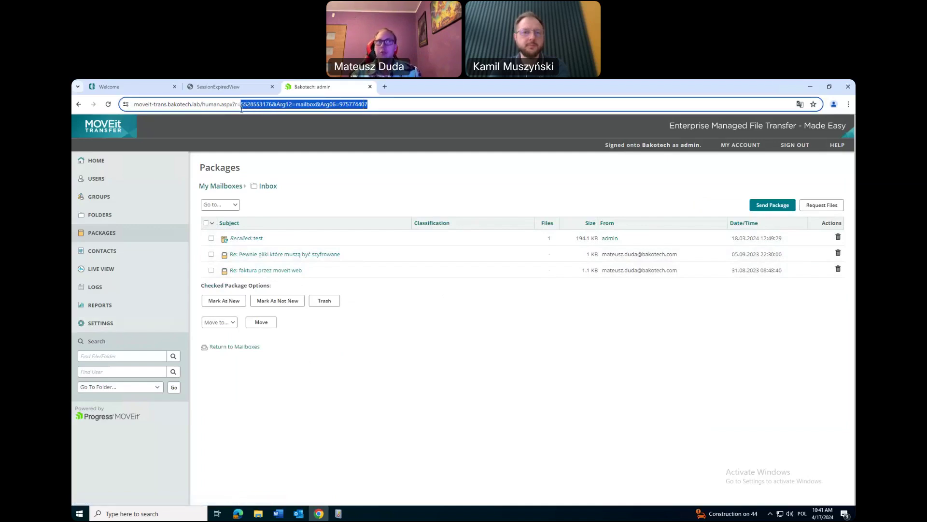
pyautogui.click(279, 259)
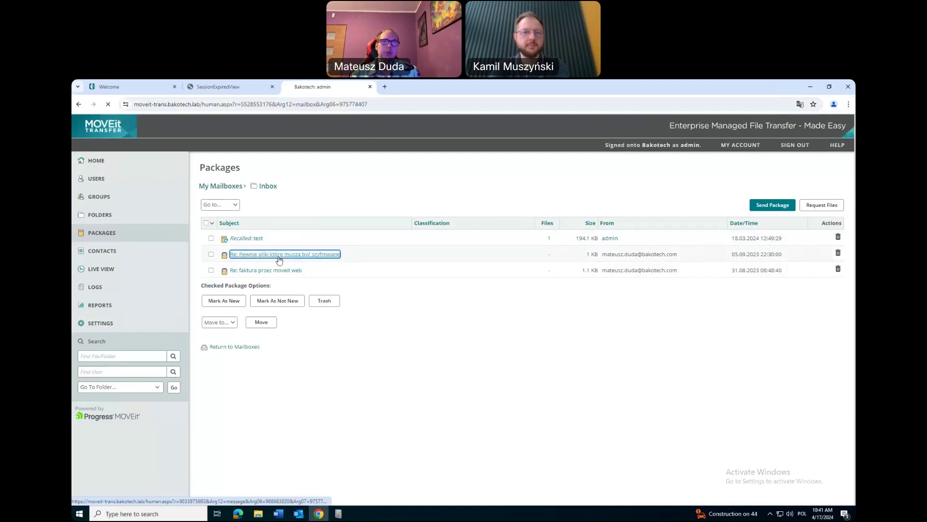
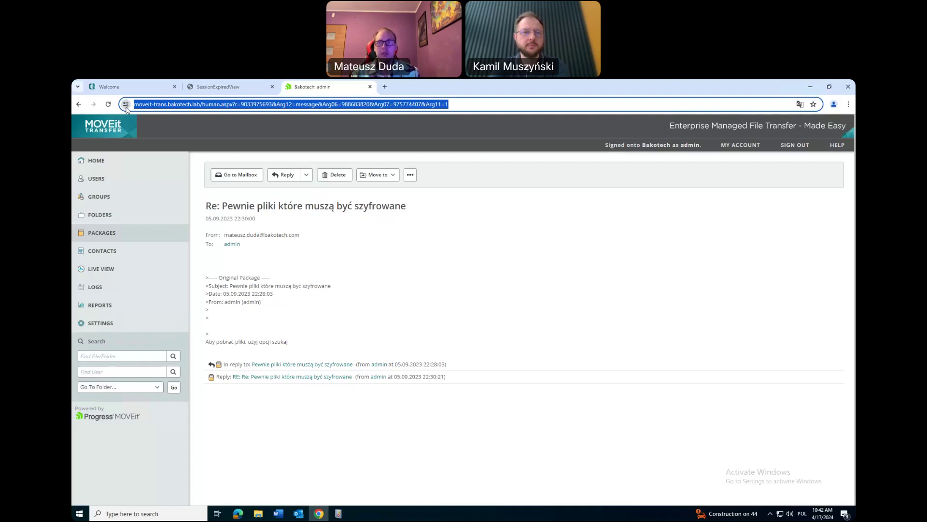
pyautogui.click(207, 104)
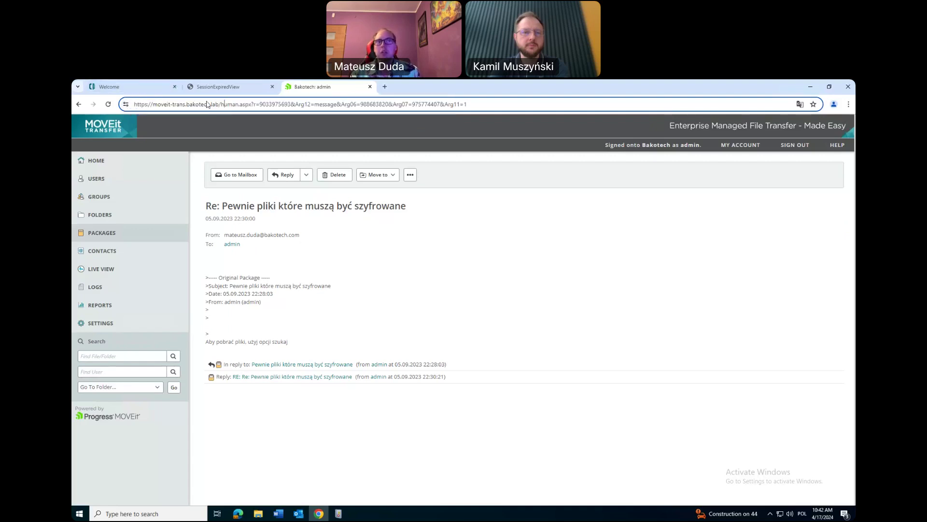
pyautogui.moveTo(218, 104); pyautogui.dragTo(568, 113)
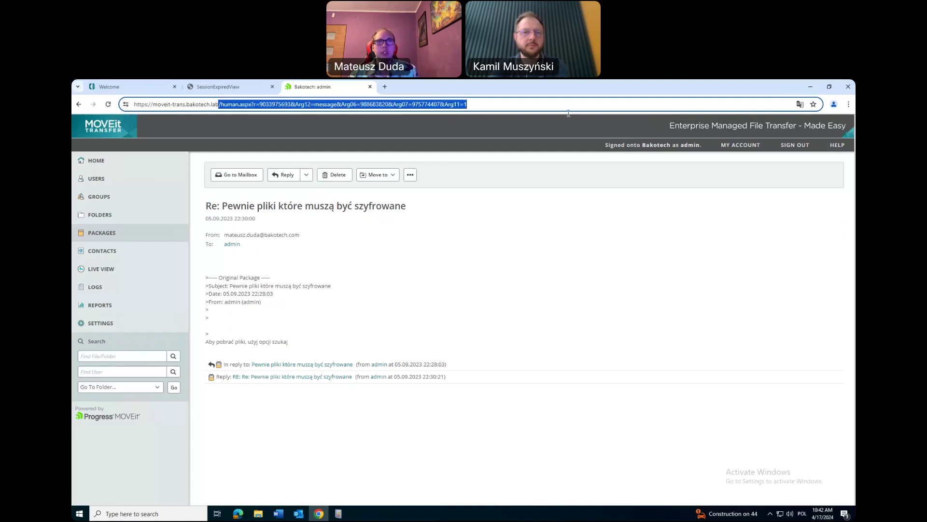
pyautogui.press('BackSpace')
pyautogui.press('Return')
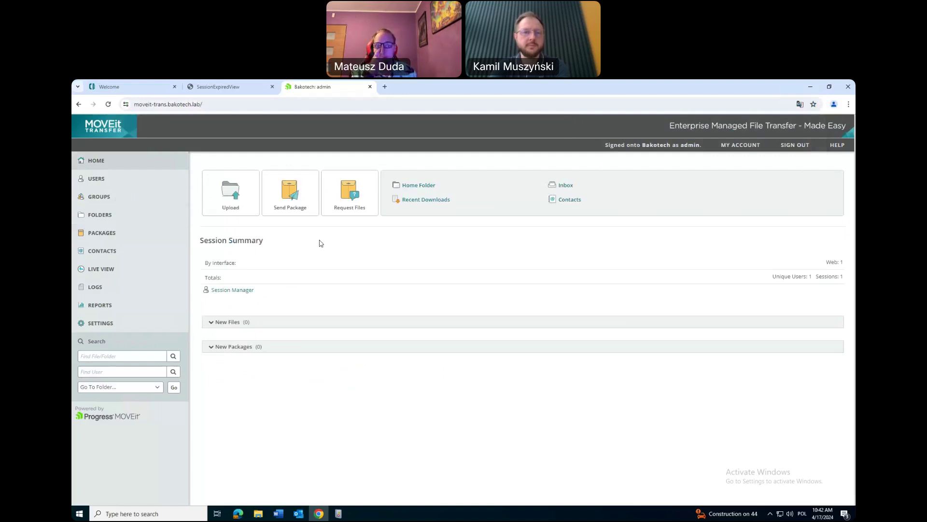
pyautogui.click(125, 273)
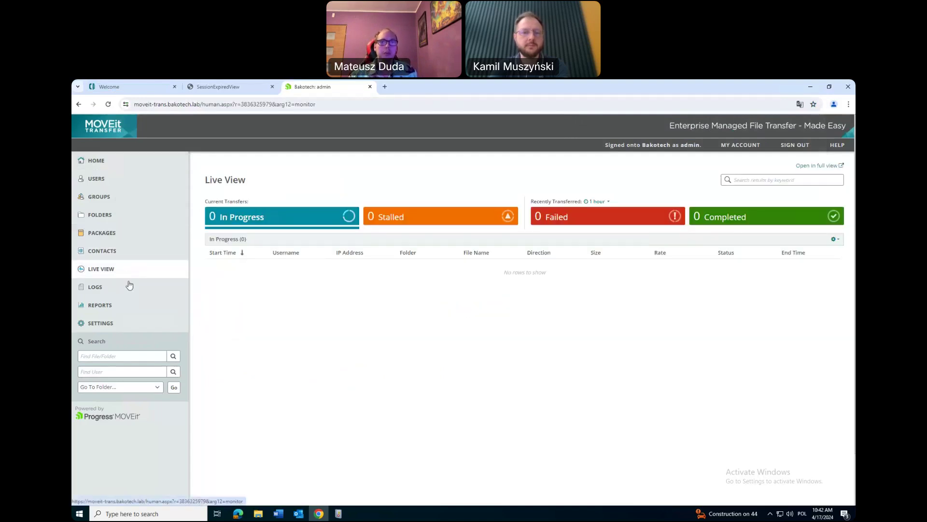
# Step: Open the Logs, examine the description of the 17.04.2024 10:34:48 View Audit Log entry, and return to the log list
pyautogui.click(130, 289)
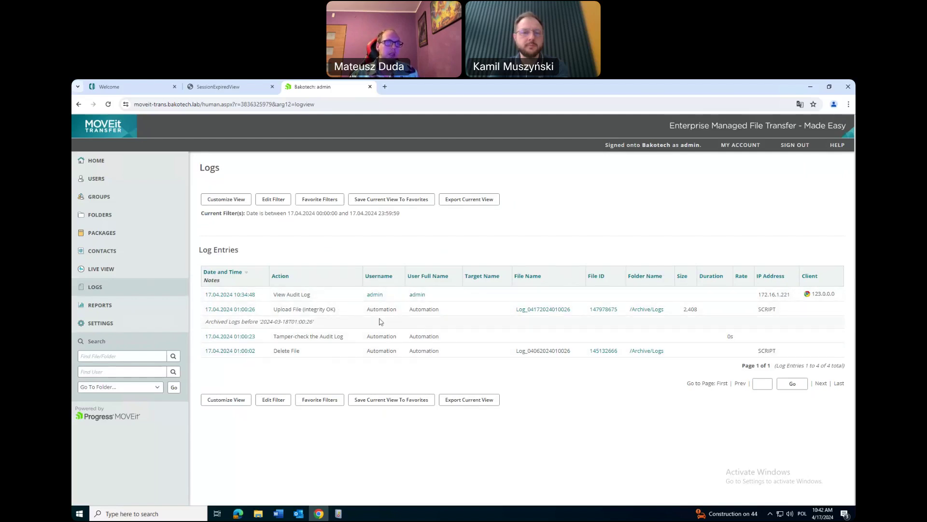
pyautogui.click(243, 296)
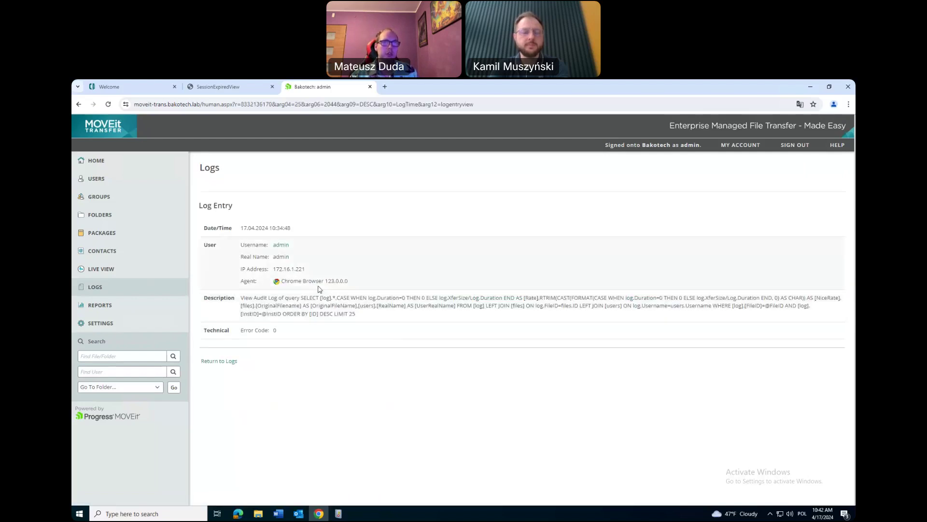
pyautogui.moveTo(244, 300); pyautogui.dragTo(382, 320)
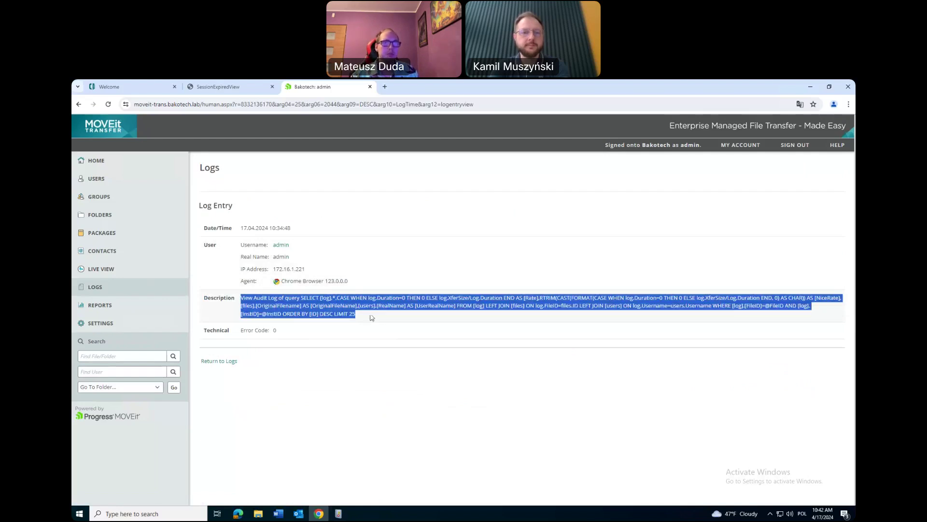
pyautogui.click(371, 318)
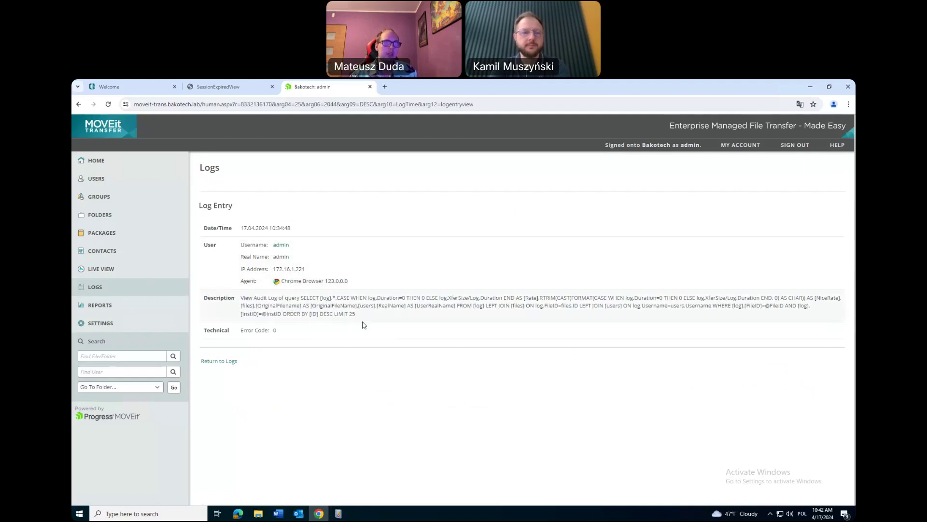
pyautogui.click(136, 292)
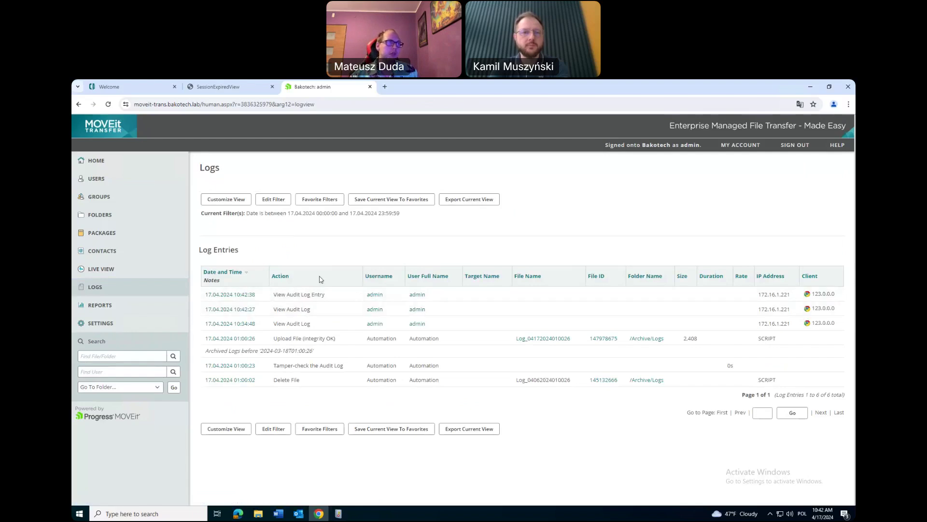
# Step: View the details of the 17.04.2024 10:42:38 log entry and open the recalled "test" package from the Inbox
pyautogui.click(250, 295)
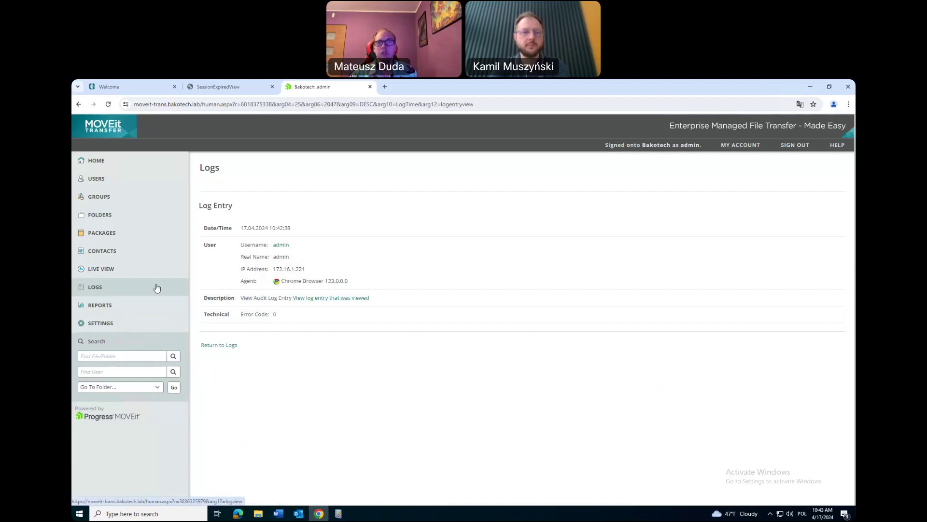
pyautogui.click(126, 233)
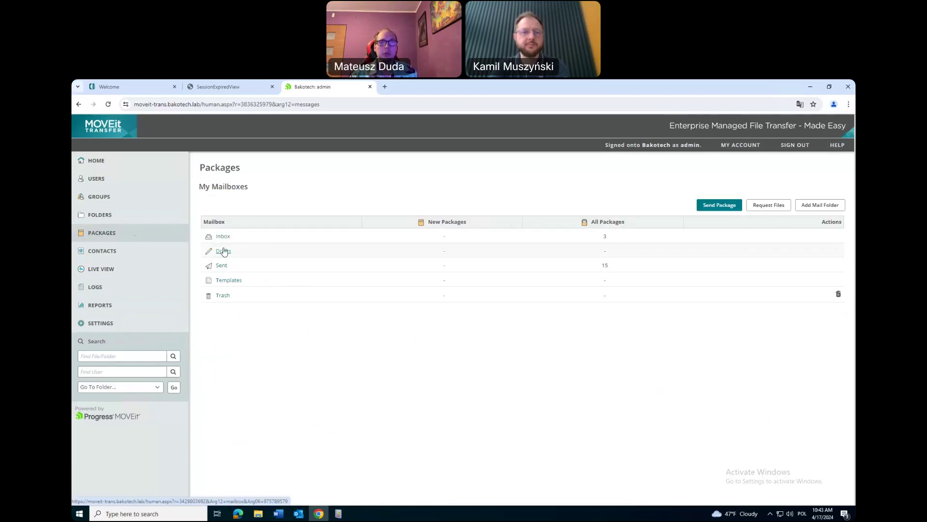
pyautogui.click(224, 237)
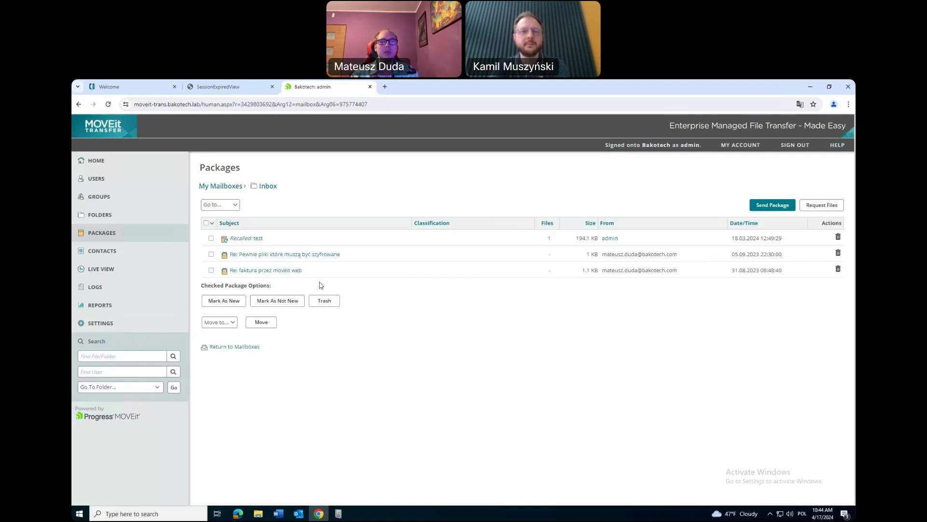
pyautogui.click(250, 240)
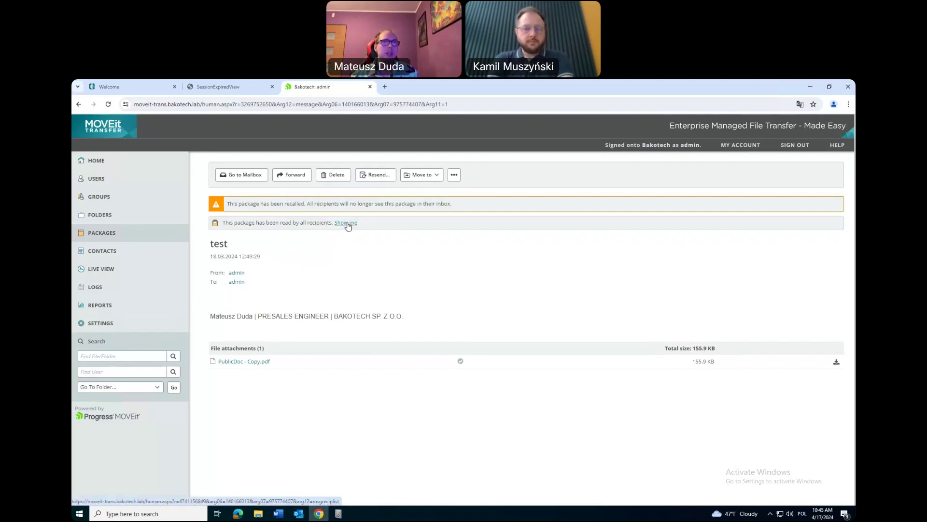
# Step: Examine the package's recall and read-status notices and open its recipient list
pyautogui.moveTo(223, 223); pyautogui.dragTo(463, 209)
pyautogui.click(462, 209)
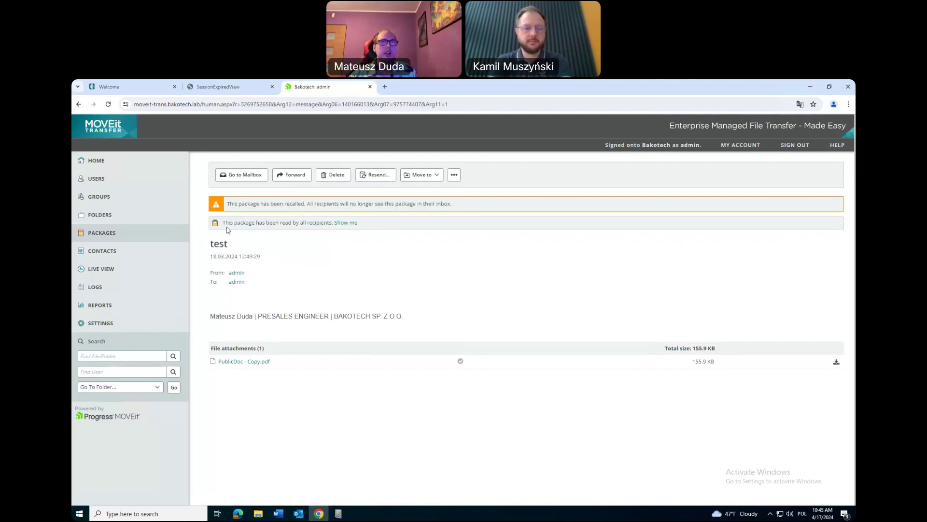
pyautogui.moveTo(223, 223); pyautogui.dragTo(335, 229)
pyautogui.click(347, 223)
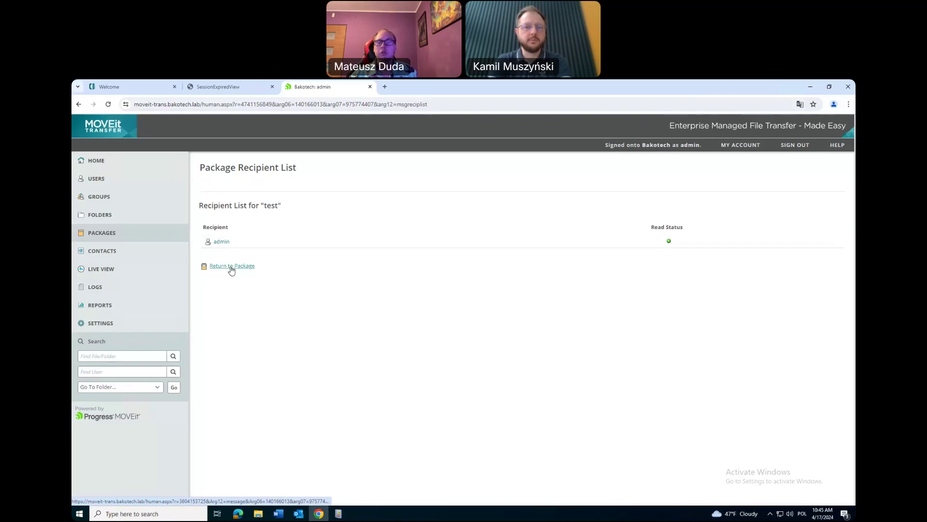
# Step: Reopen the "test" package from the Inbox and examine its PublicDoc - Copy.pdf attachment's file size, download count and integrity information
pyautogui.click(129, 234)
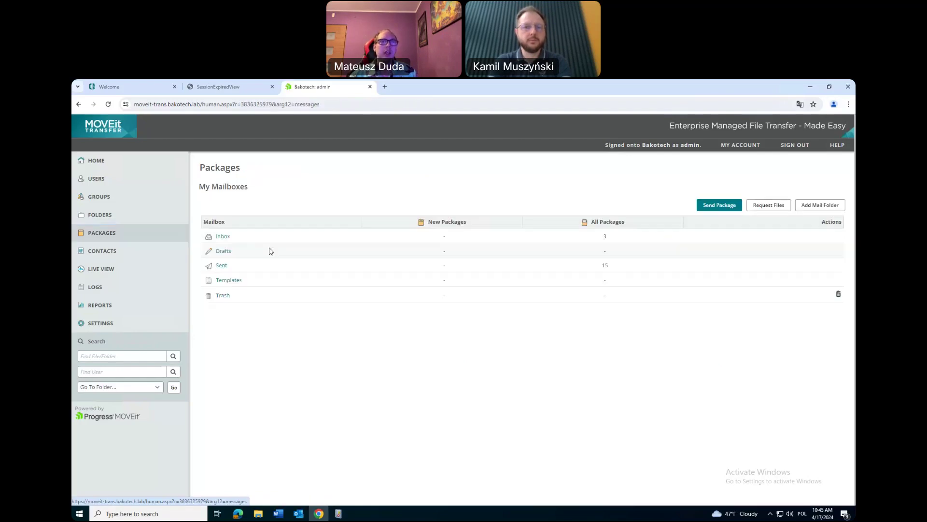
pyautogui.click(247, 239)
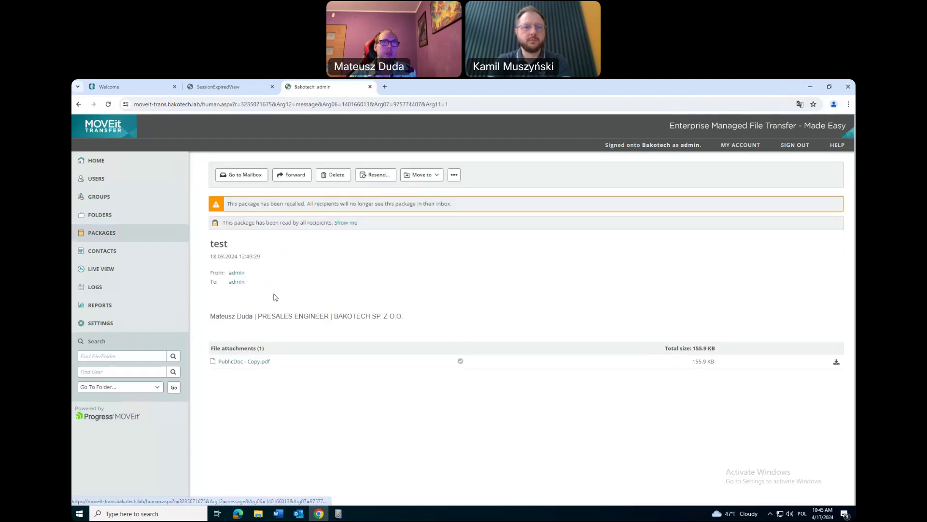
pyautogui.click(249, 363)
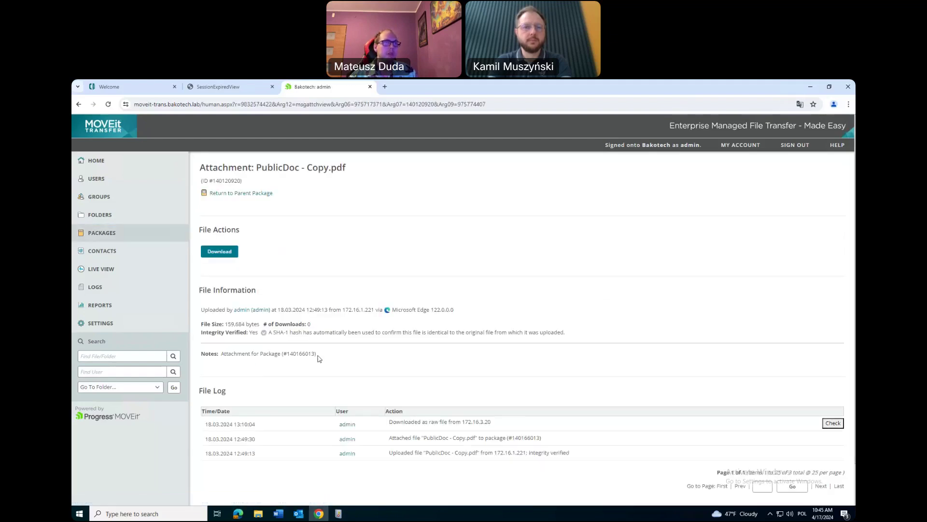
pyautogui.moveTo(322, 326); pyautogui.dragTo(204, 325)
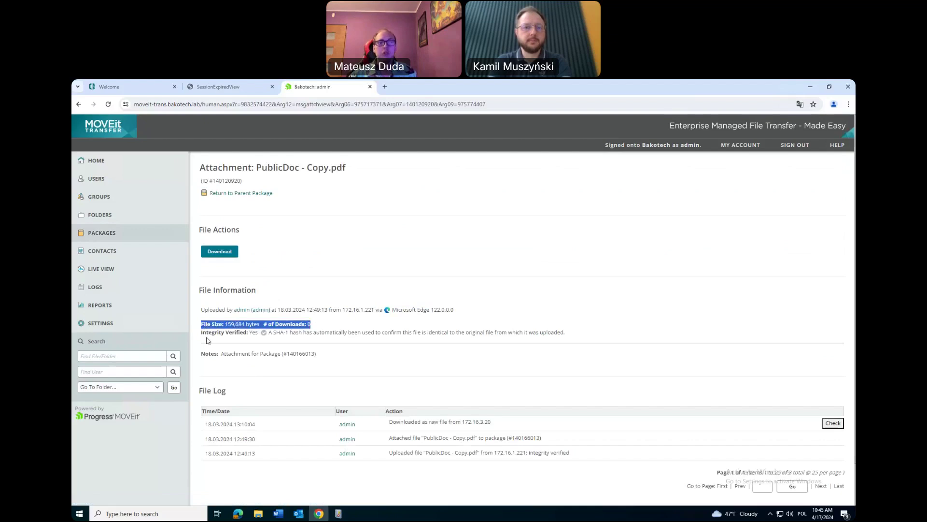
pyautogui.click(239, 334)
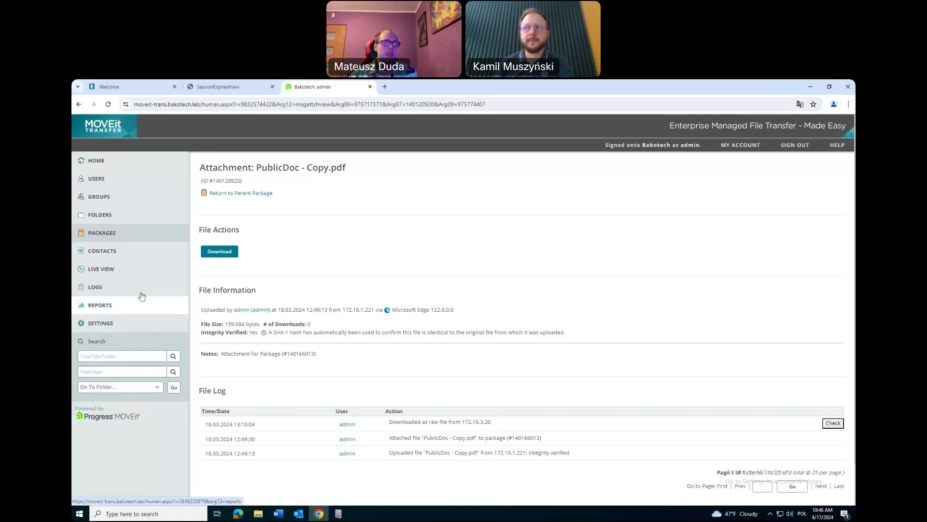
# Step: Return to the package mailboxes and open the Users list
pyautogui.click(128, 234)
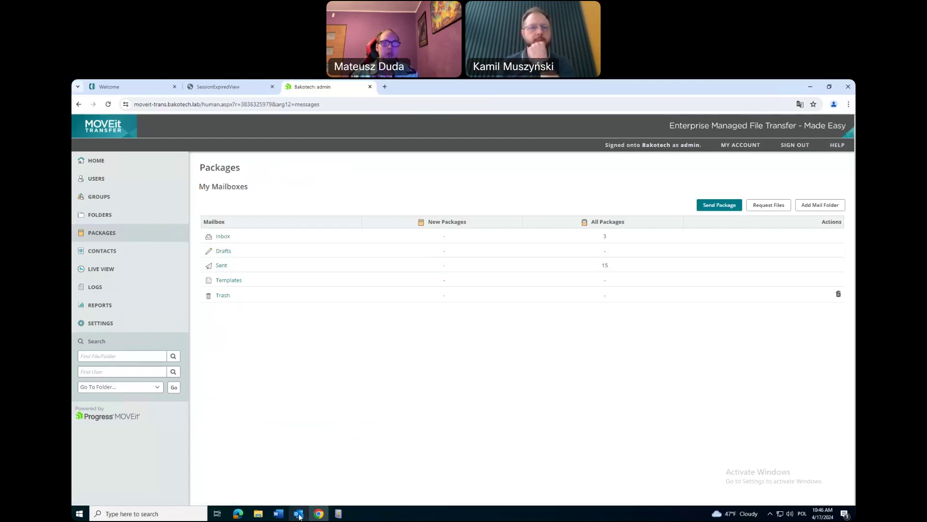
pyautogui.moveTo(298, 515)
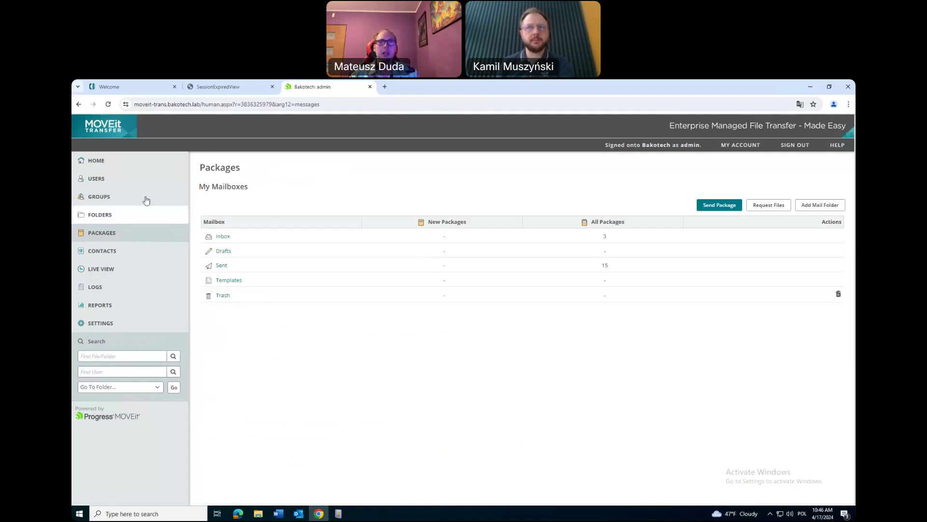
pyautogui.click(123, 182)
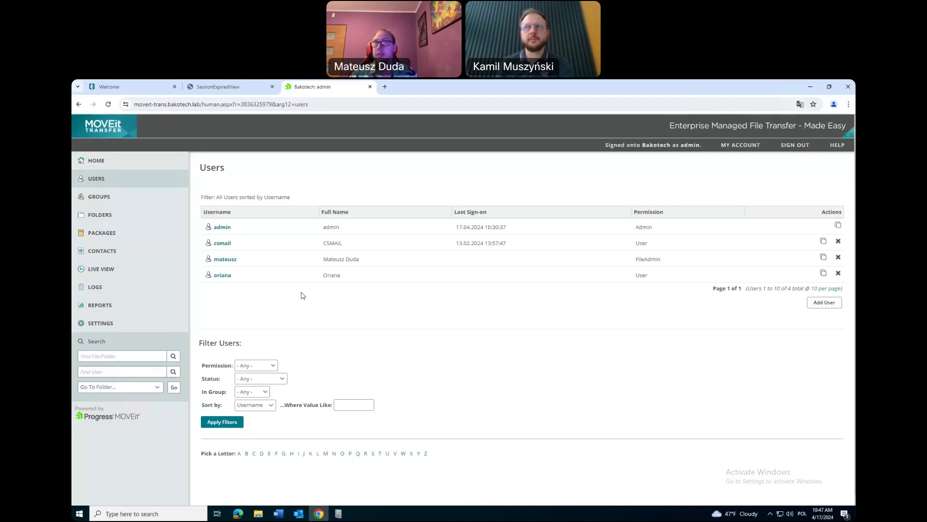
# Step: Open the Settings and look through the Appearance, Security Policies, Ad Hoc Transfer and Miscellaneous options
pyautogui.click(138, 324)
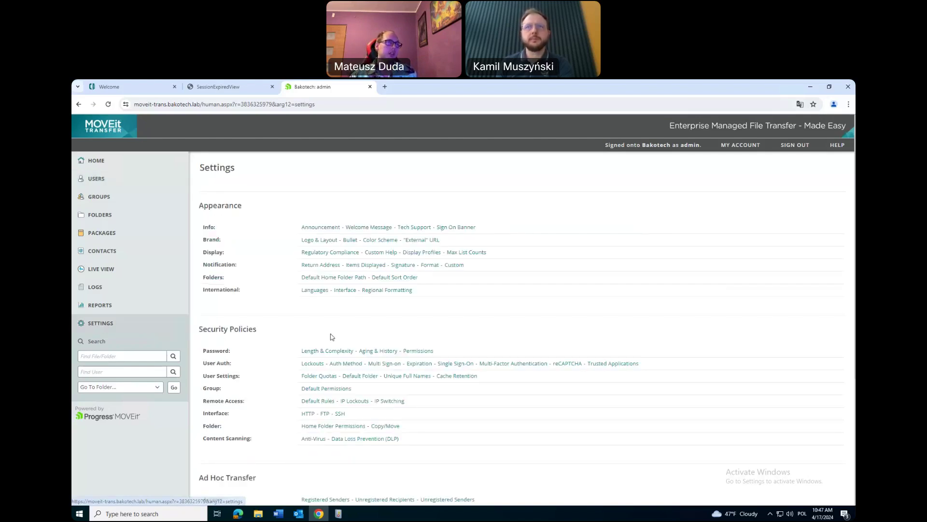
pyautogui.scroll(-4, 365, 338)
pyautogui.scroll(1, 364, 344)
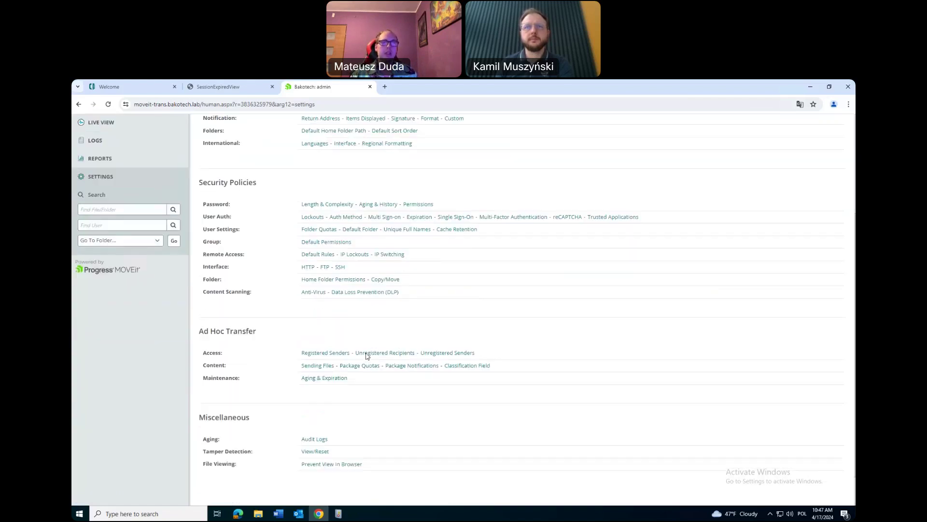
pyautogui.scroll(2, 365, 360)
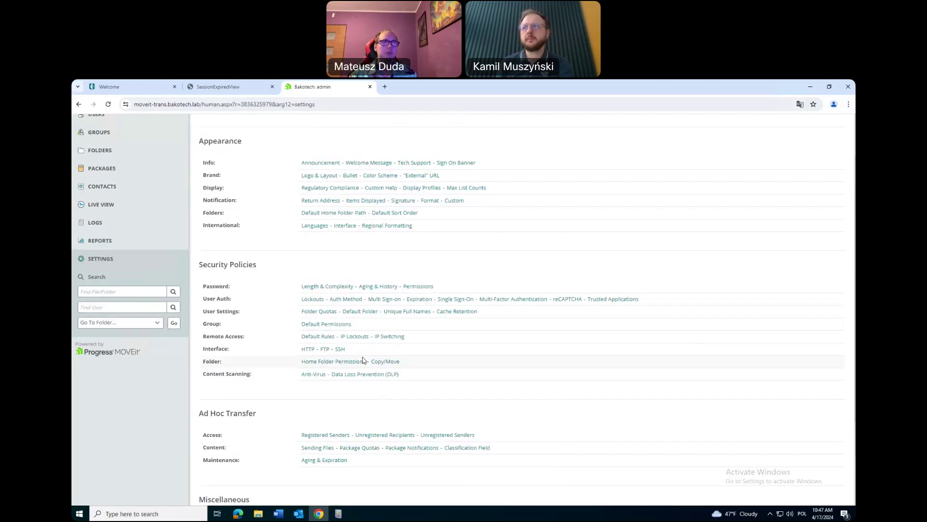